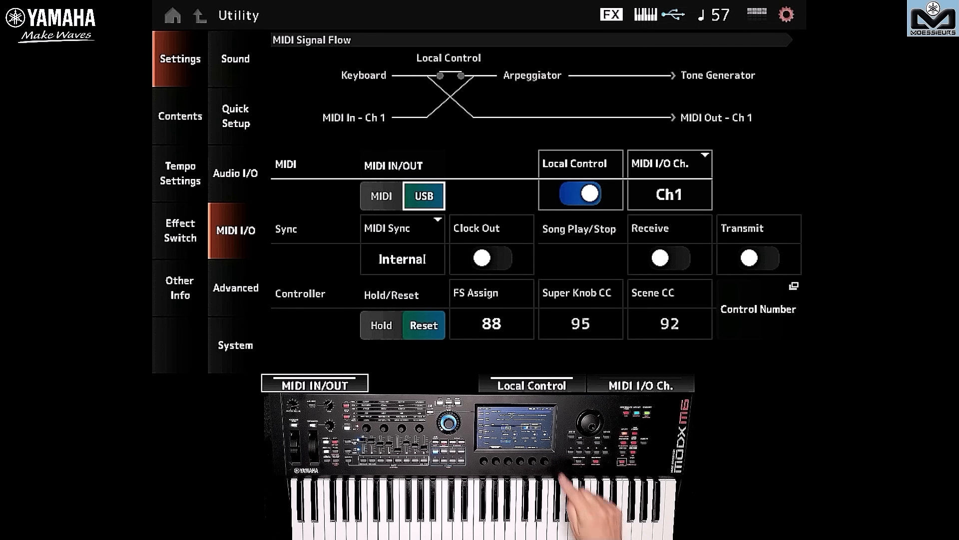
Step: Review the MIDI I/O channel choices and the Super Knob and Scene CC settings on the synth's MIDI I/O utility page
left_click(669, 194)
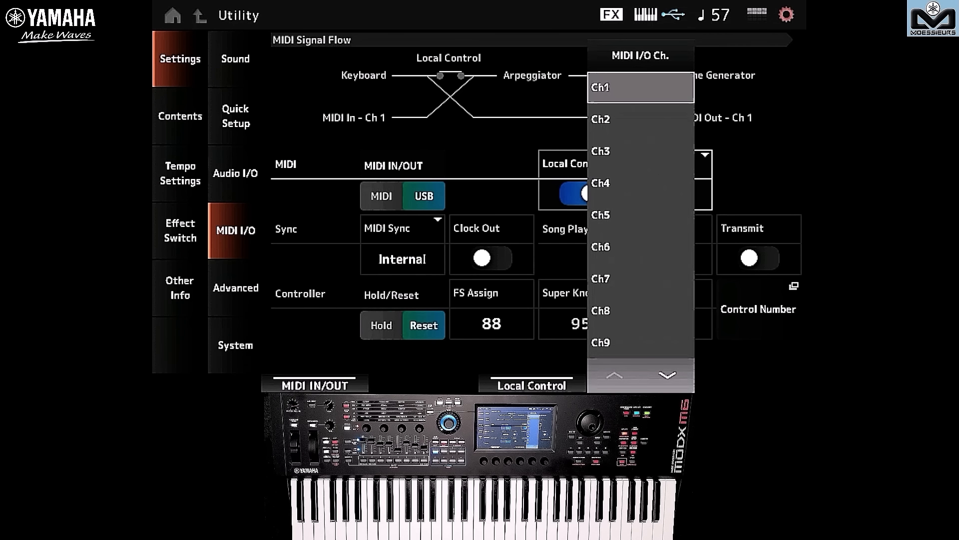
left_click(744, 175)
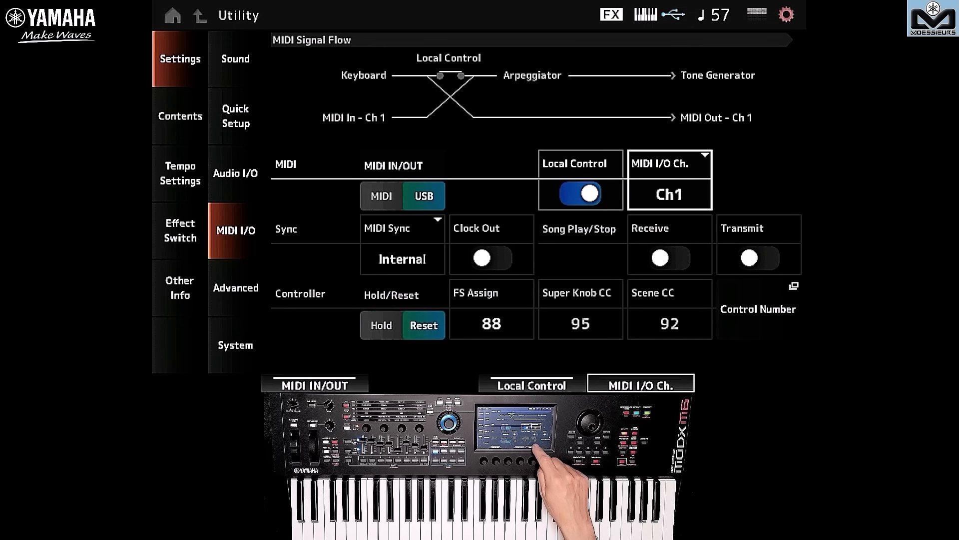
left_click(655, 316)
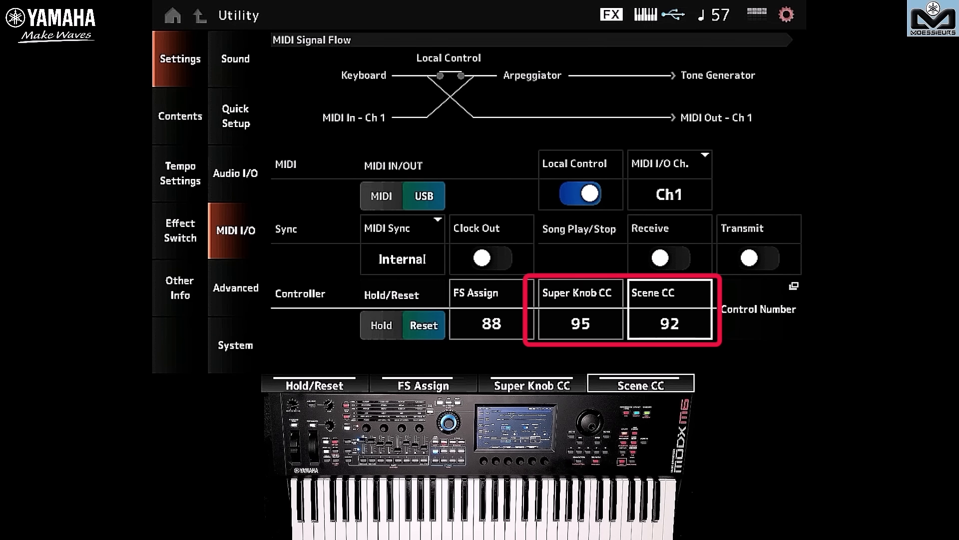
left_click(576, 303)
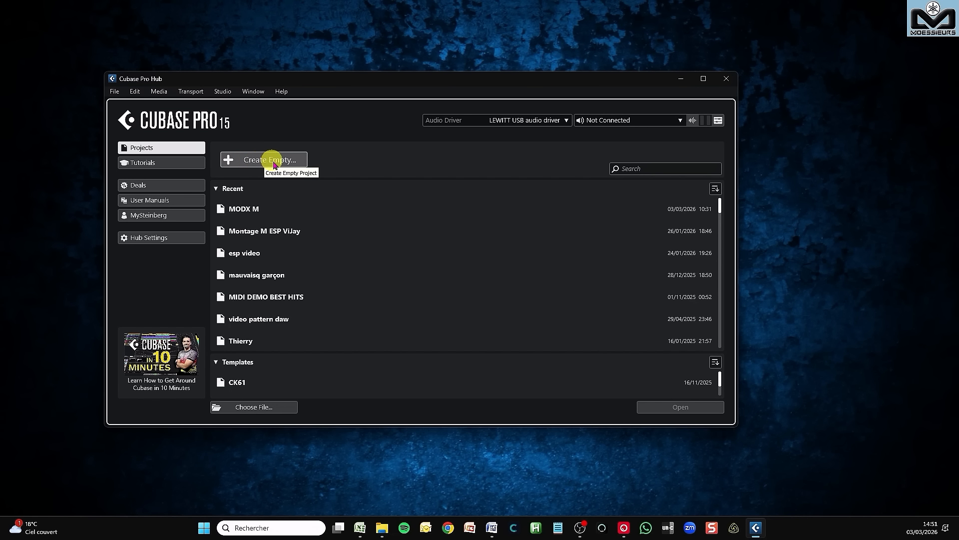
Step: In Cubase Pro, create an empty project in the Music > Cubase folder
left_click(297, 160)
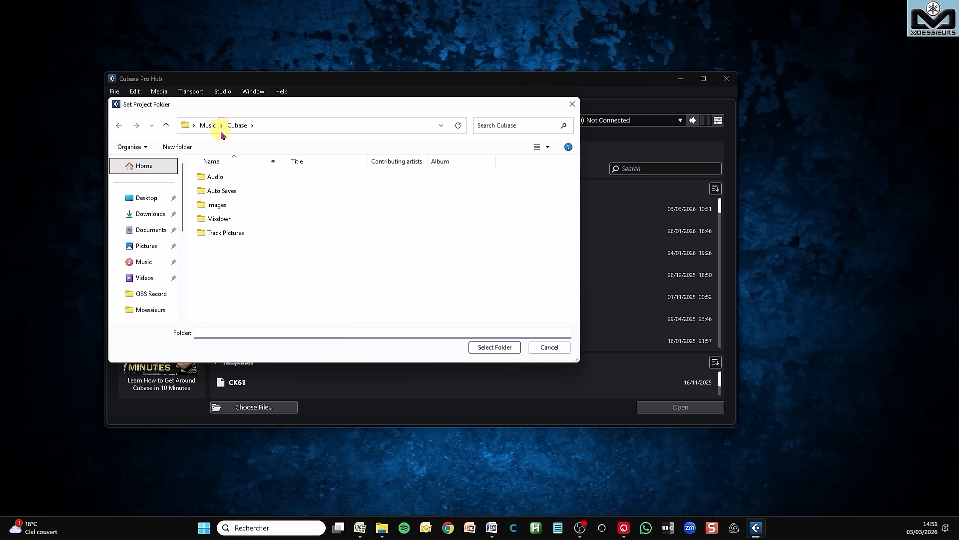
left_click(491, 348)
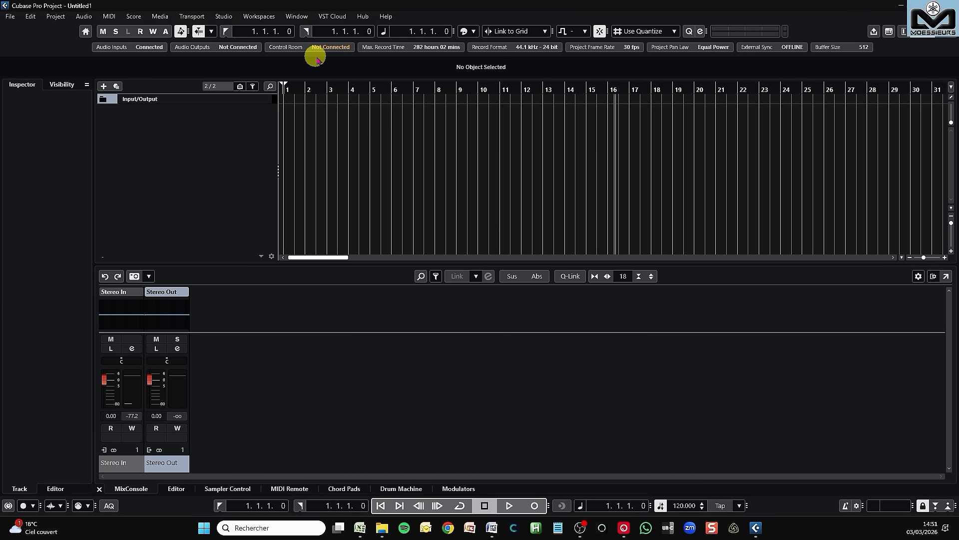
left_click_drag(353, 90, 258, 97)
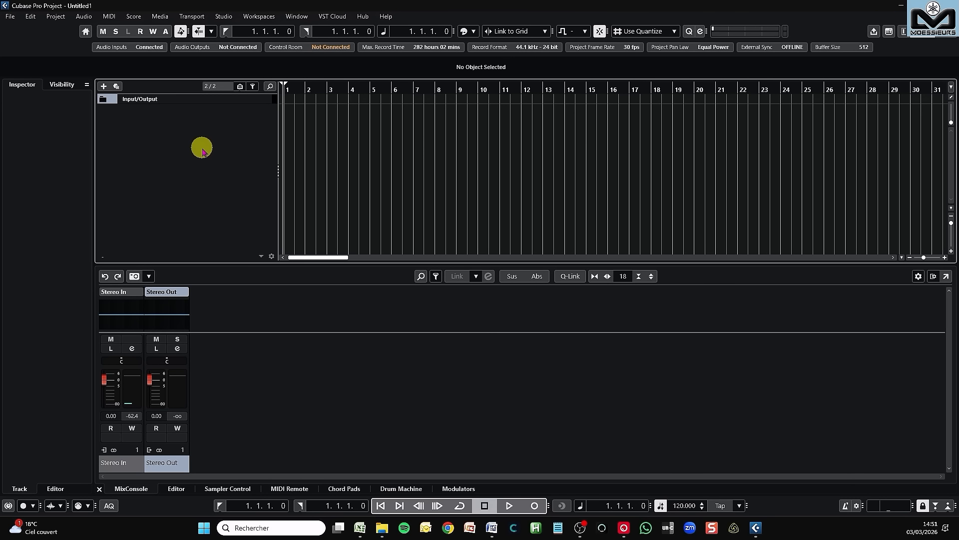
Step: Set up a new instrument track with the Expanded Softsynth Plugin for MONTAGE M-MODX M and MODX M as MIDI input
left_click(51, 20)
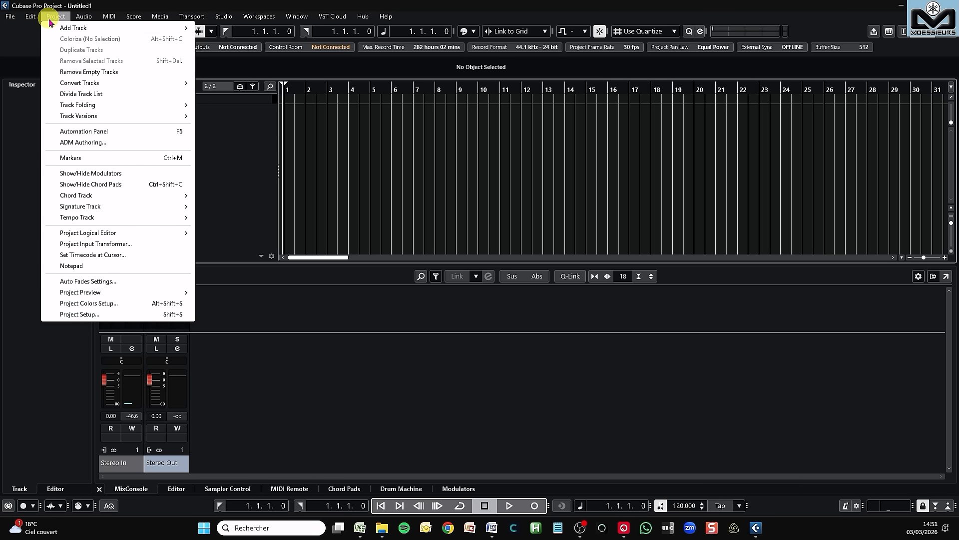
mouse_move(66, 29)
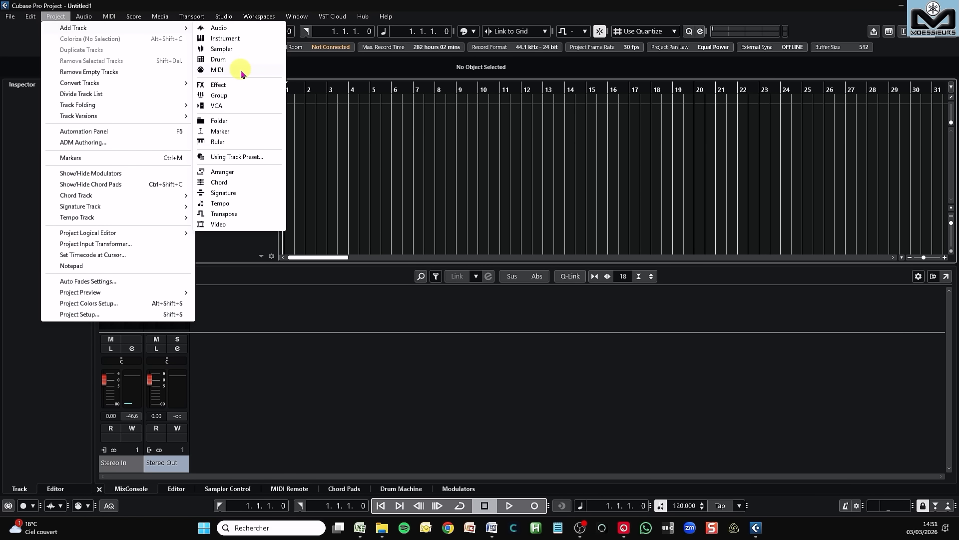
left_click(251, 39)
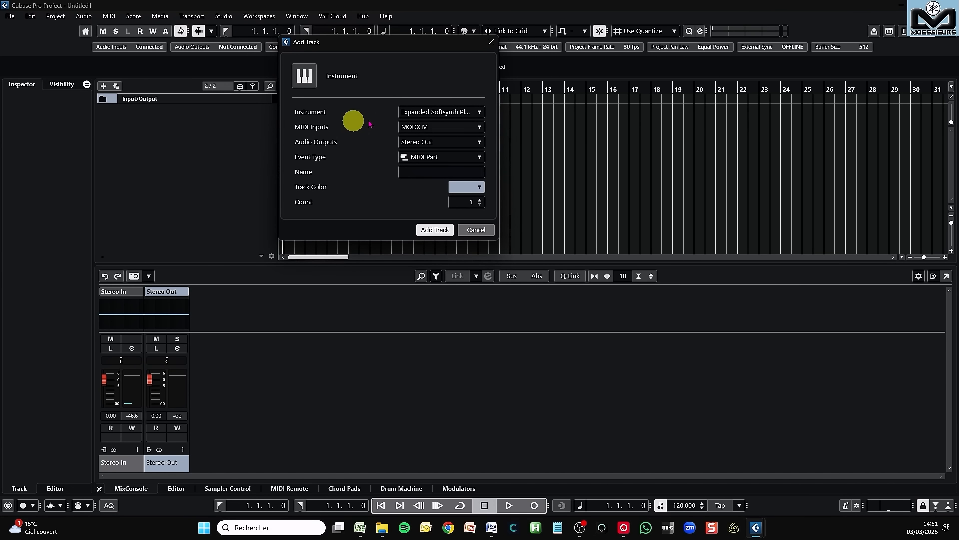
left_click(458, 112)
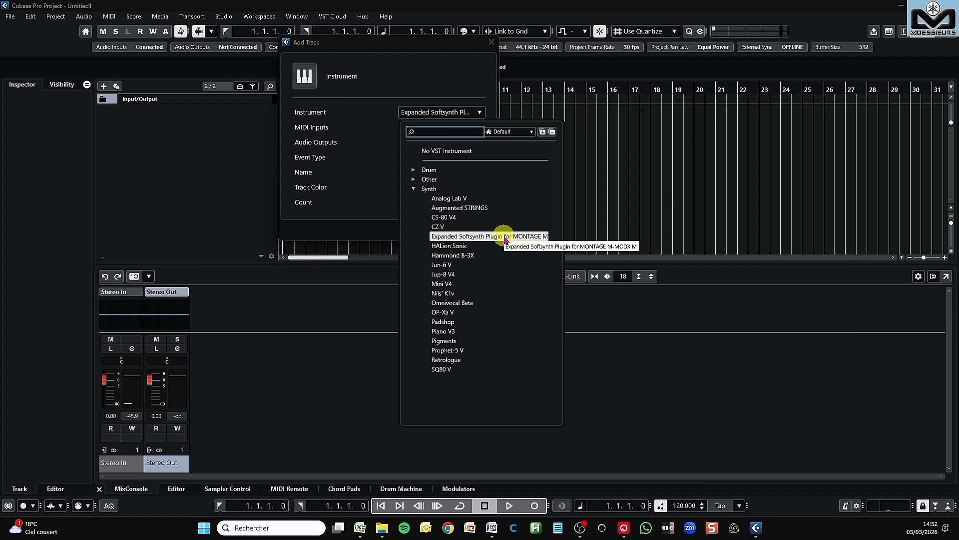
left_click(390, 131)
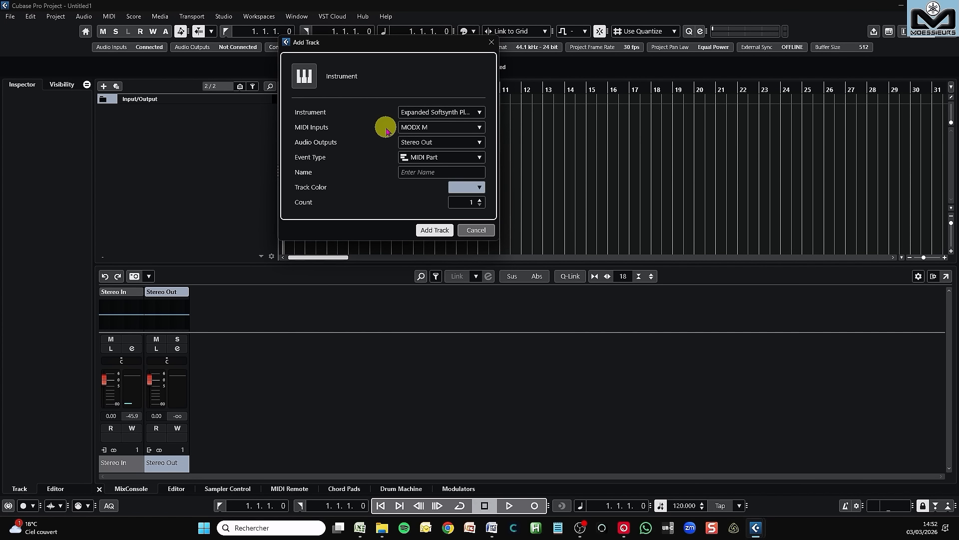
left_click(414, 129)
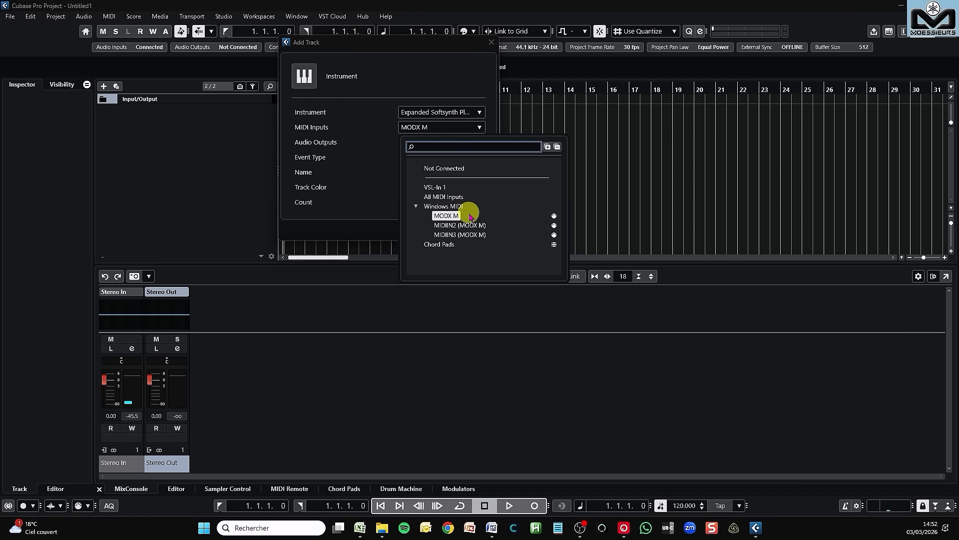
left_click(379, 140)
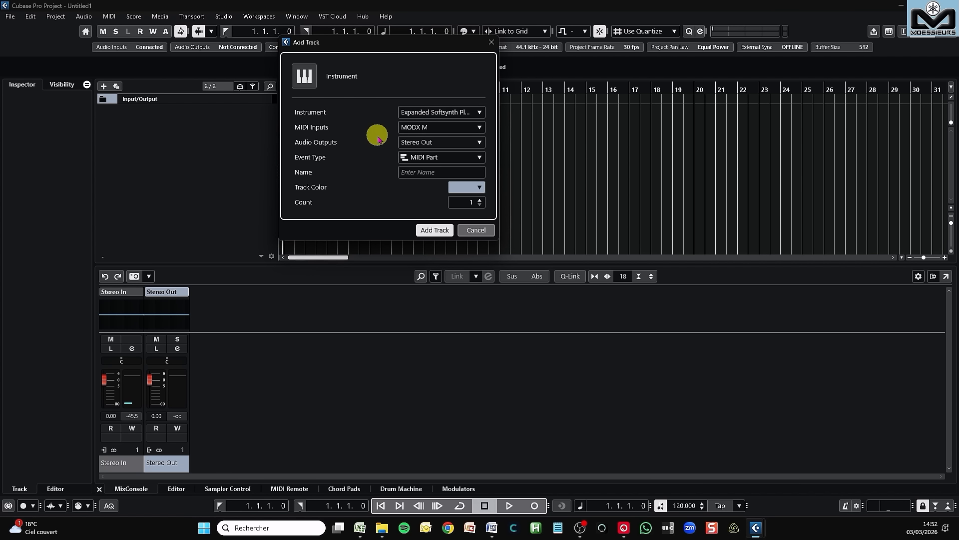
Step: Keep Stereo Out as the audio output, name the instrument track ESP and add it to the project
left_click(418, 143)
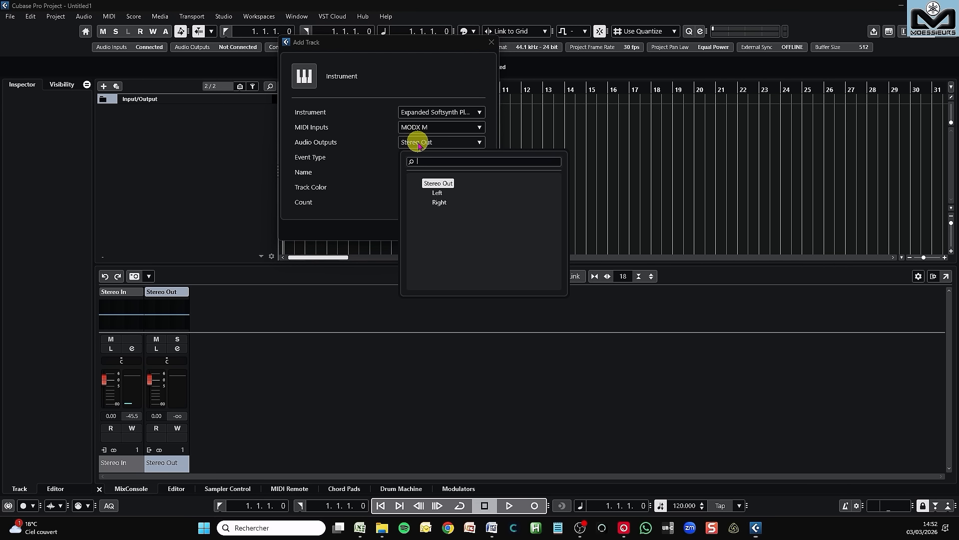
left_click(378, 144)
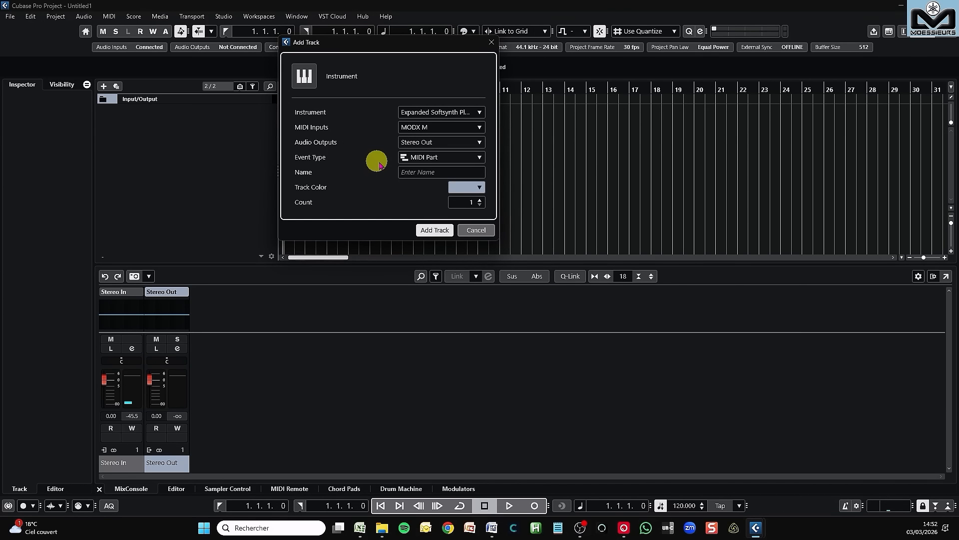
left_click(406, 172)
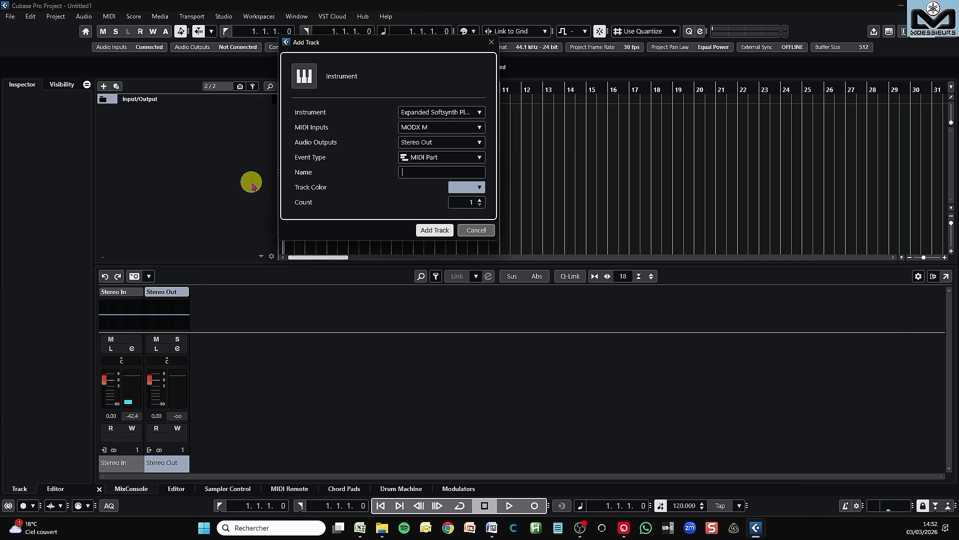
type("ESP")
left_click(434, 230)
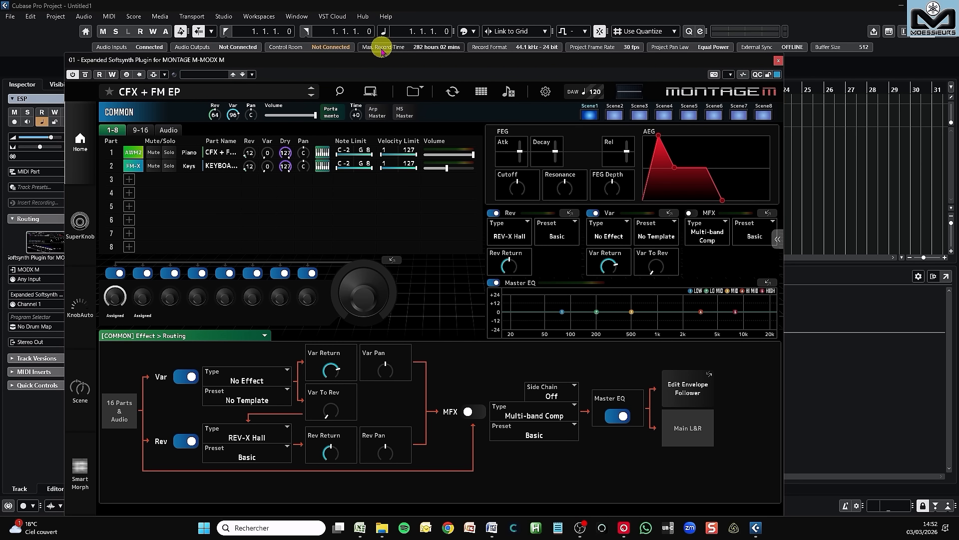
Step: Examine the MODX M ports in the MIDI port setup and the MIDI input choices of the ESP track
left_click_drag(365, 61, 545, 16)
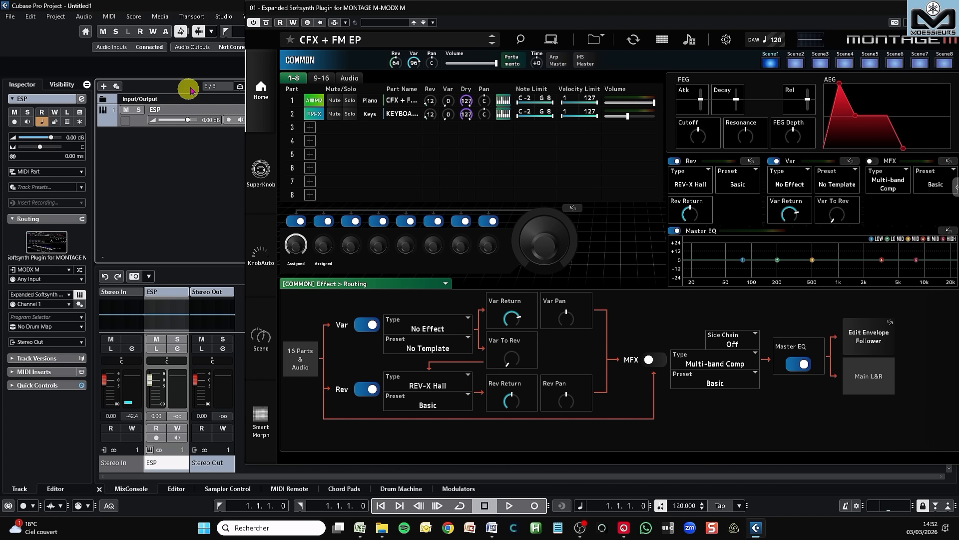
left_click(225, 18)
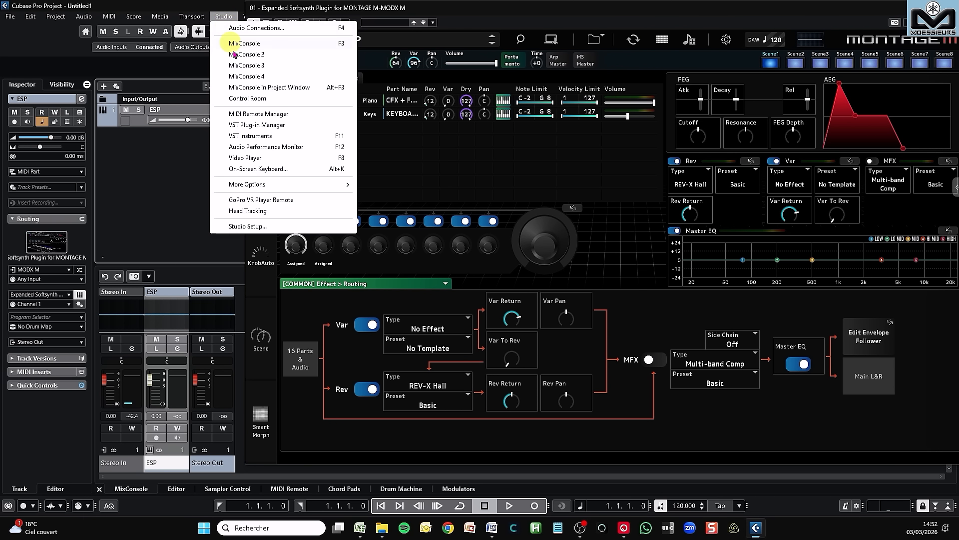
left_click(278, 227)
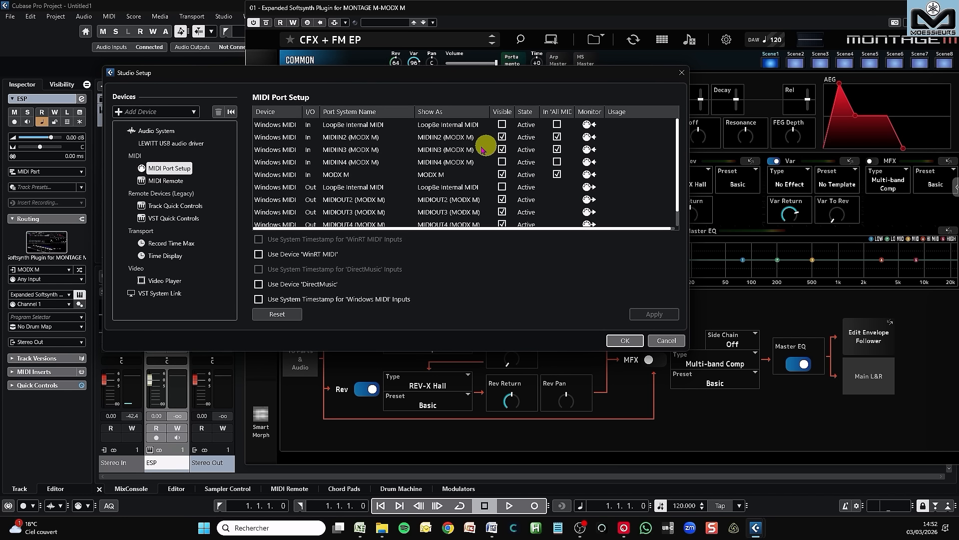
scroll(443, 158, "down", 1)
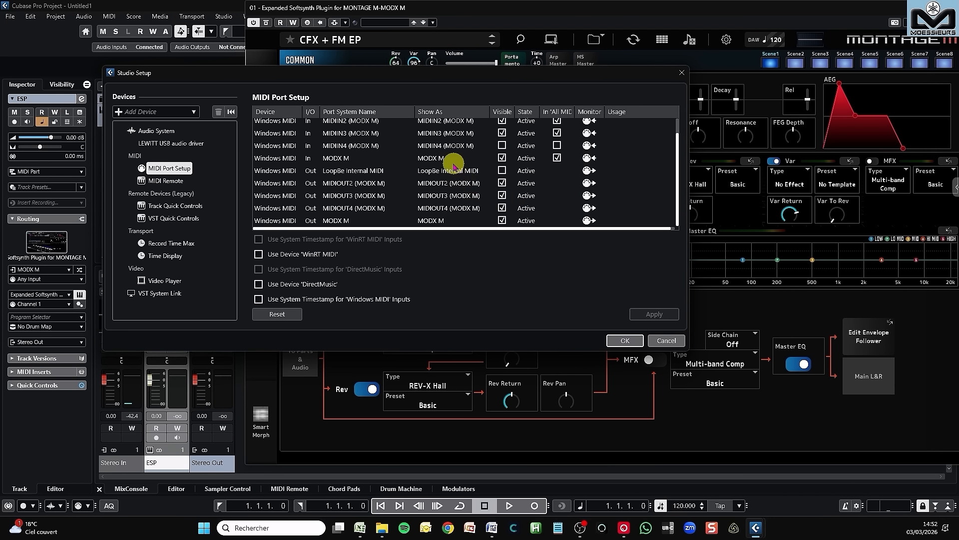
scroll(454, 161, "up", 1)
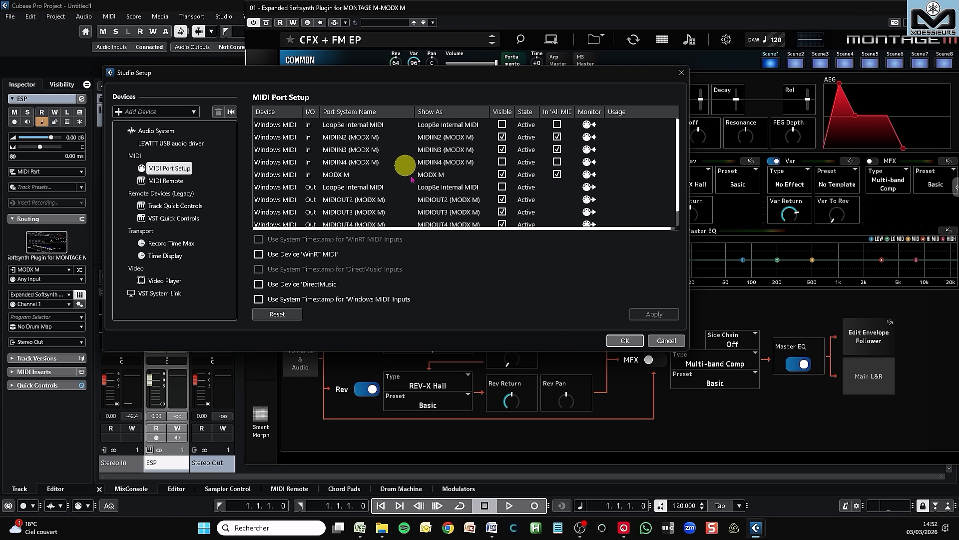
left_click(626, 342)
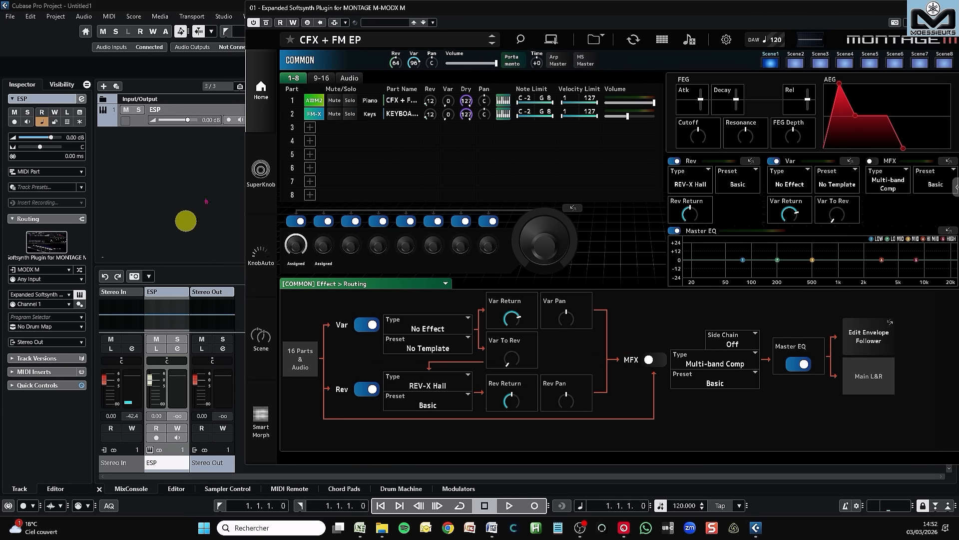
left_click(49, 272)
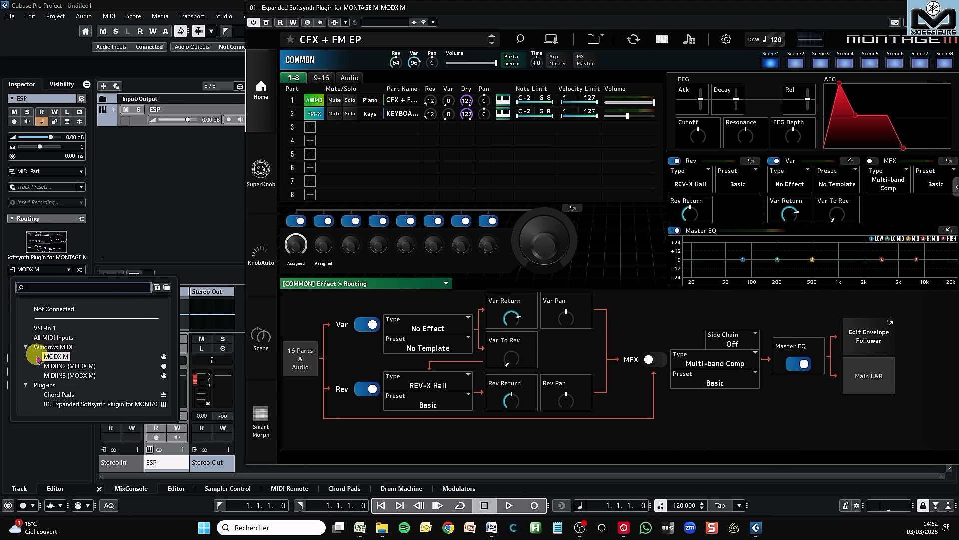
left_click(140, 223)
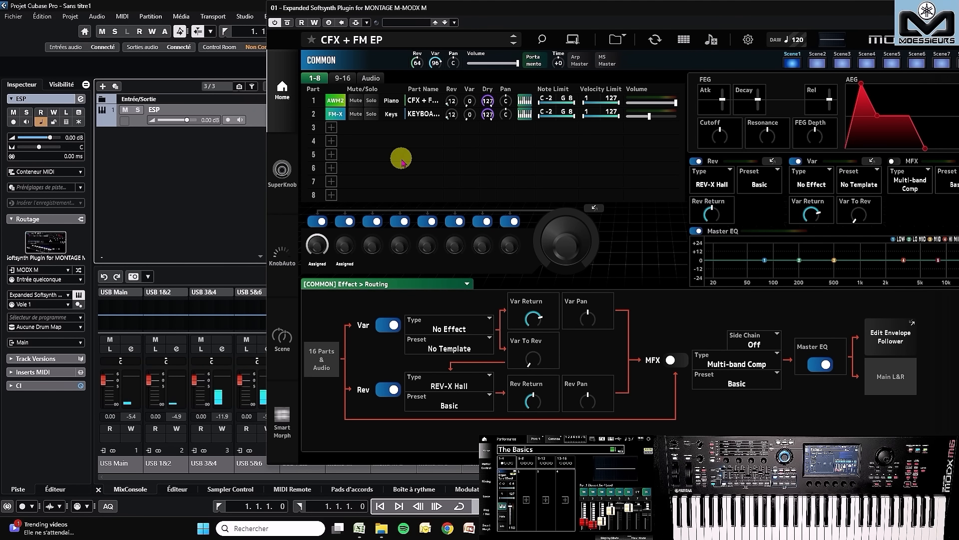
Step: Try monitoring on the ESP track, switch it off again and enable the track for recording
left_click_drag(454, 10, 462, 20)
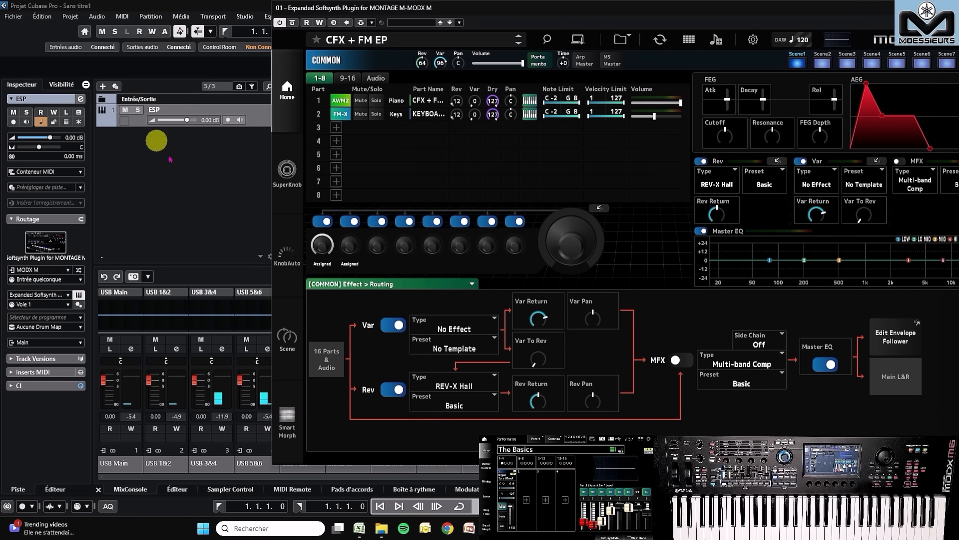
left_click(240, 119)
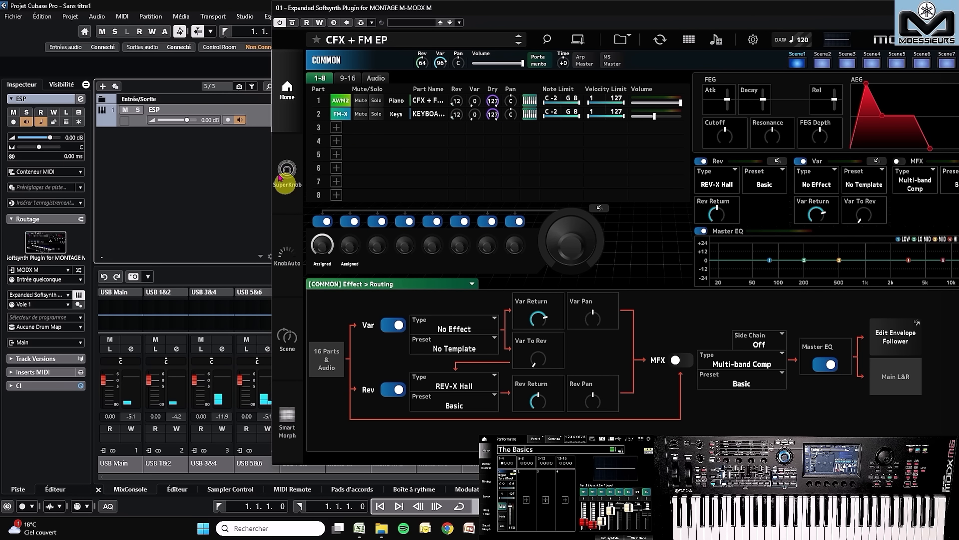
left_click(240, 120)
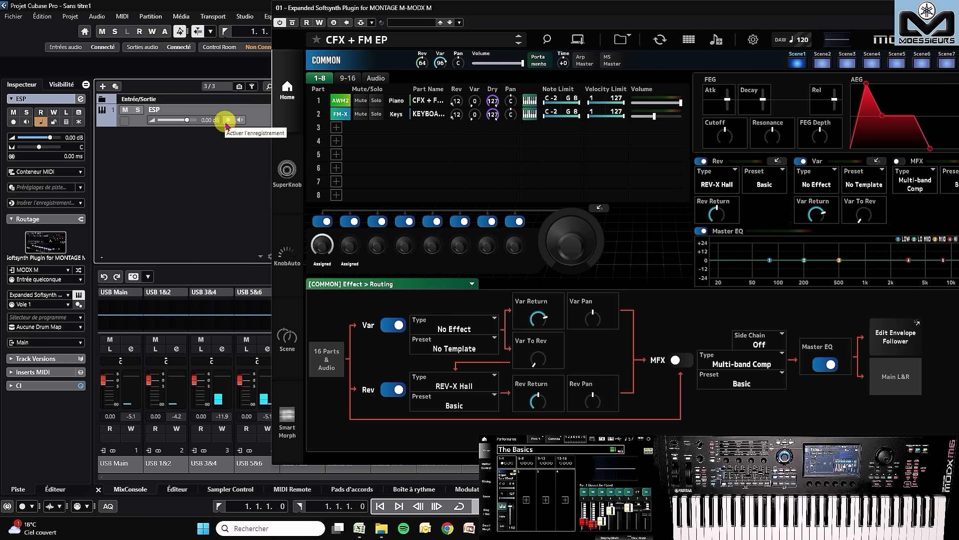
left_click(227, 121)
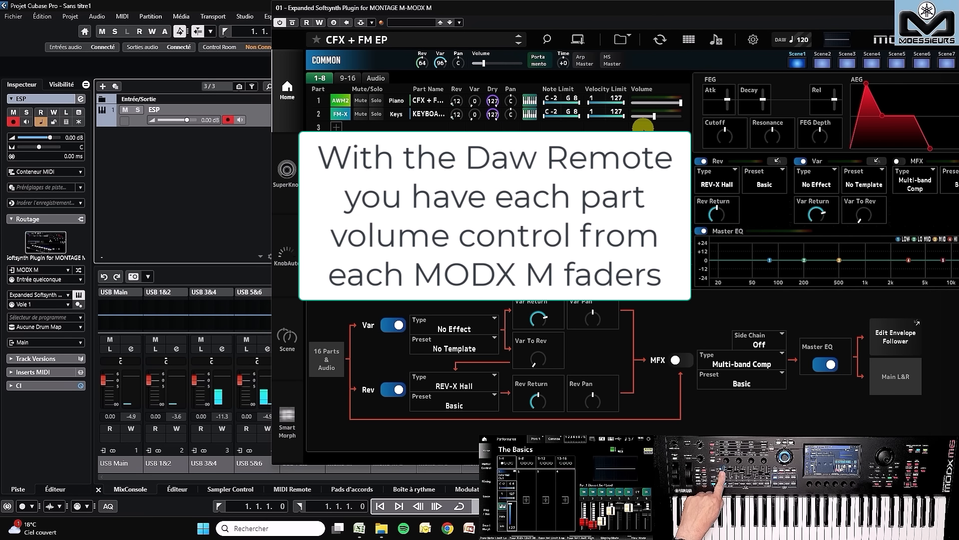
Step: Review the MIDI I/O channel options in the softsynth plugin's settings, keep Ch1 and close the settings
mouse_move(511, 66)
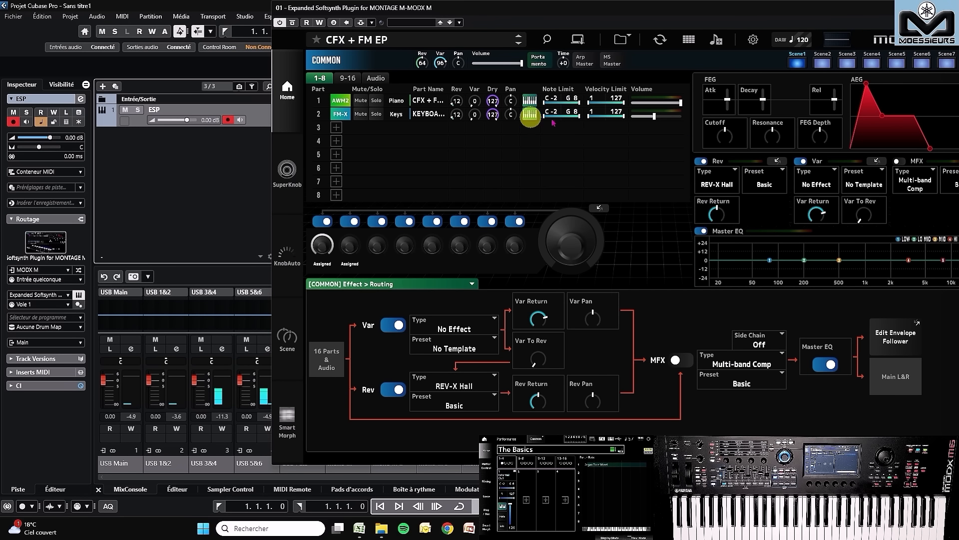
left_click(754, 44)
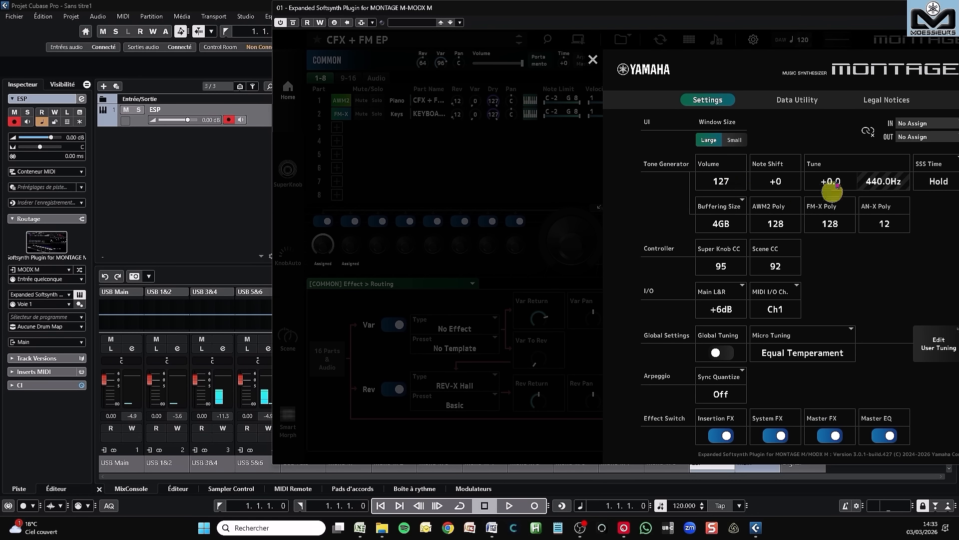
left_click(773, 310)
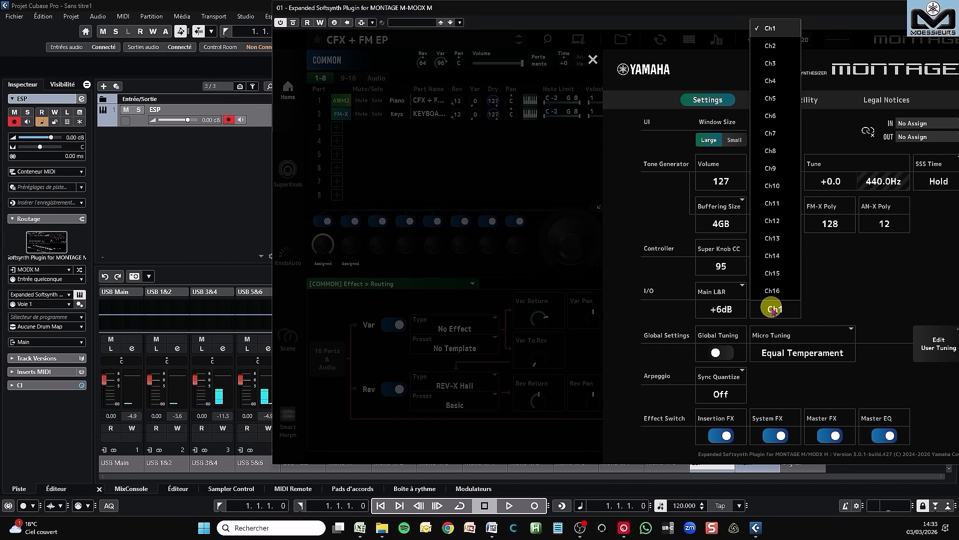
left_click(836, 293)
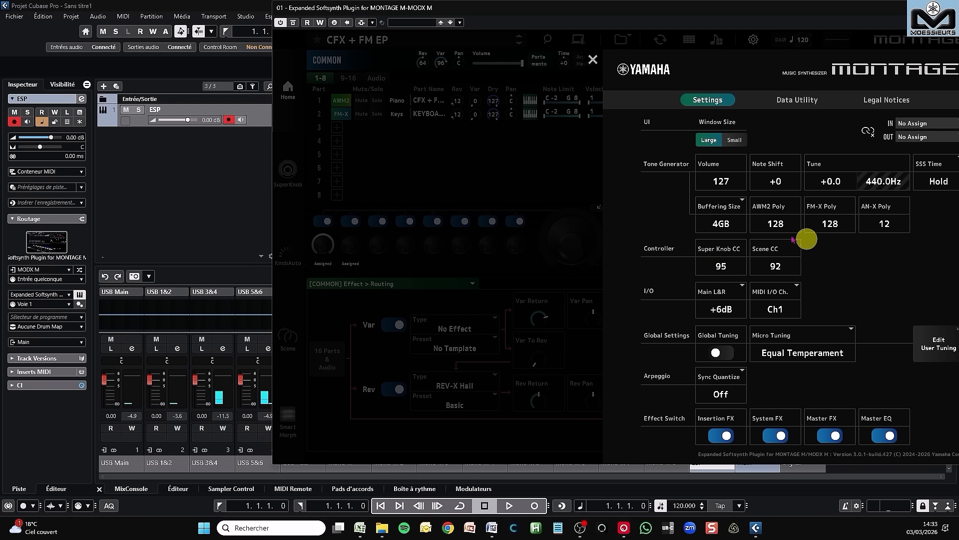
left_click(593, 60)
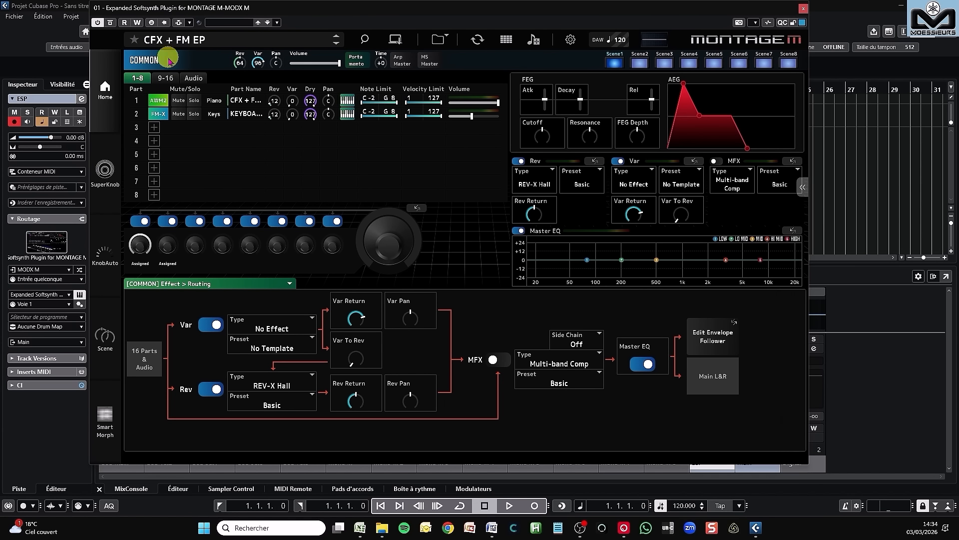
Step: Examine parts 1 and 2 and the empty parts 9-16, view the Performance Merge choices for part 9 and close them unchanged
left_click(136, 101)
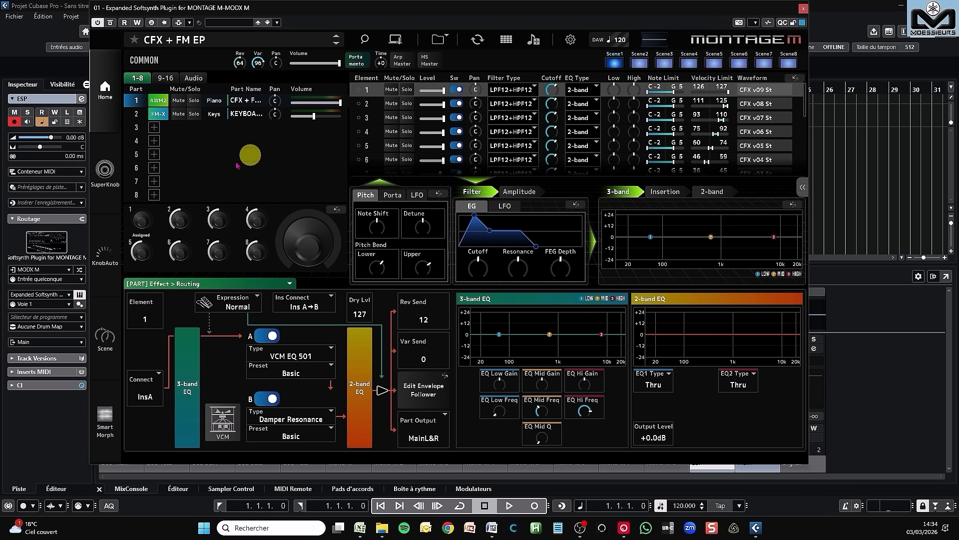
left_click(136, 115)
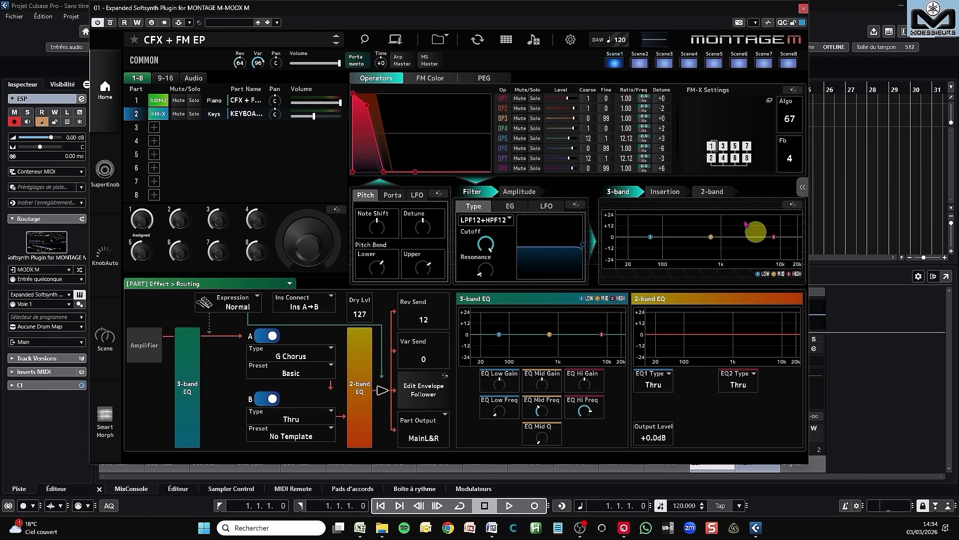
left_click(135, 100)
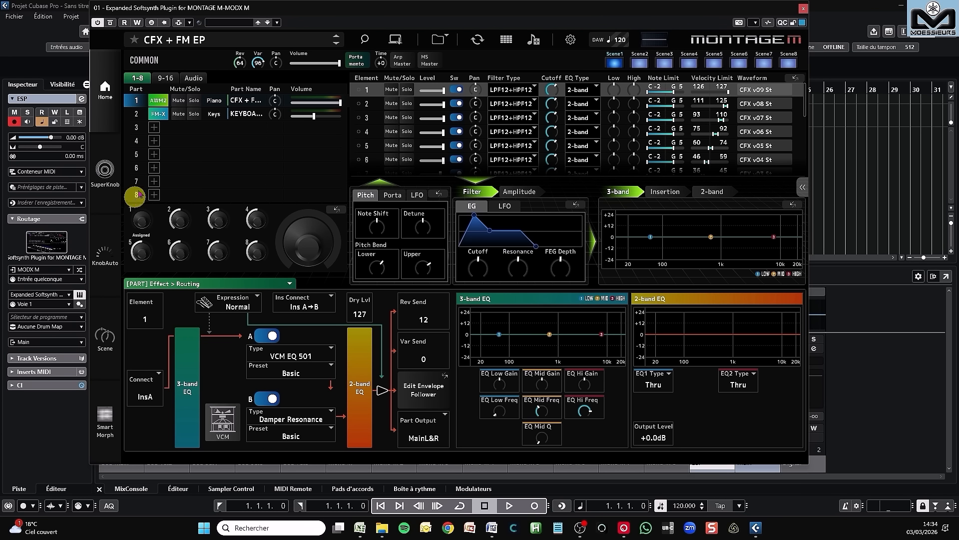
left_click(165, 79)
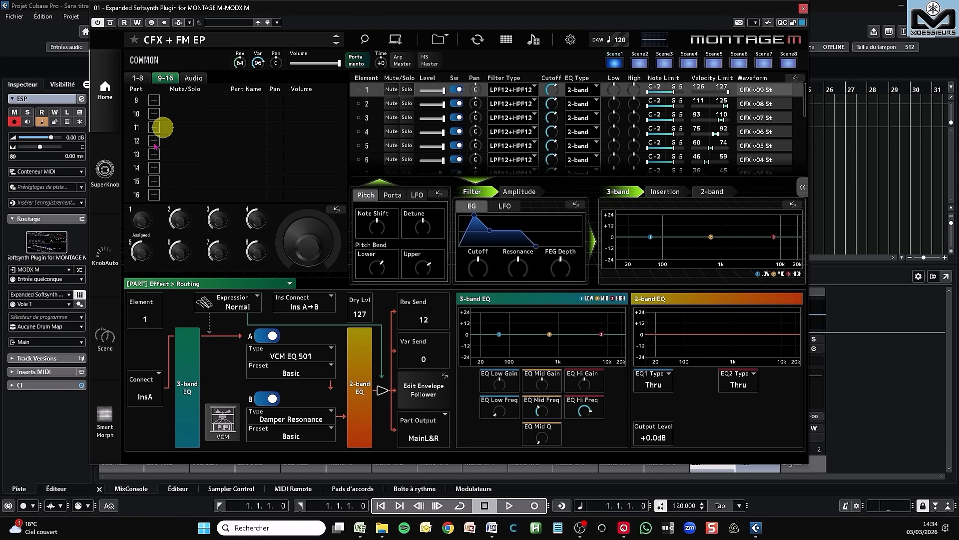
left_click(154, 100)
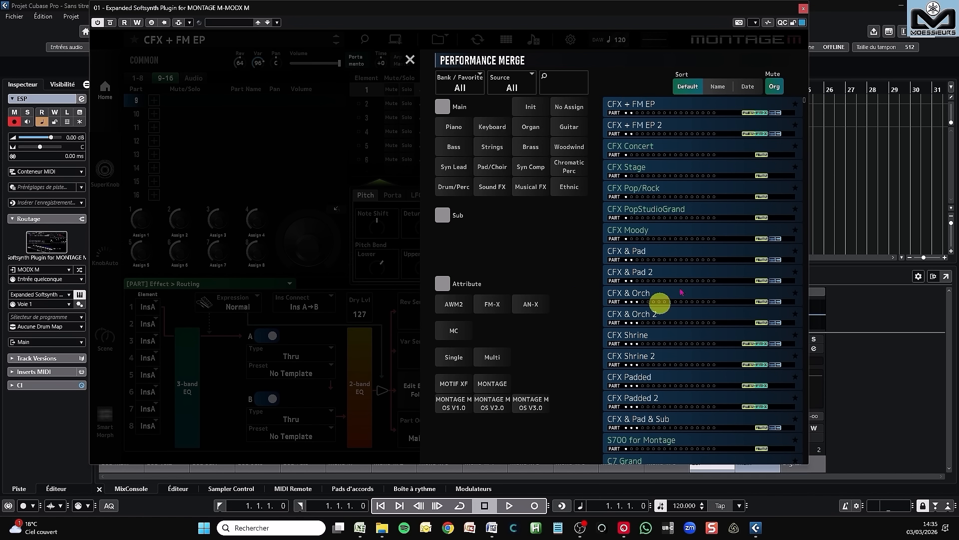
left_click(410, 60)
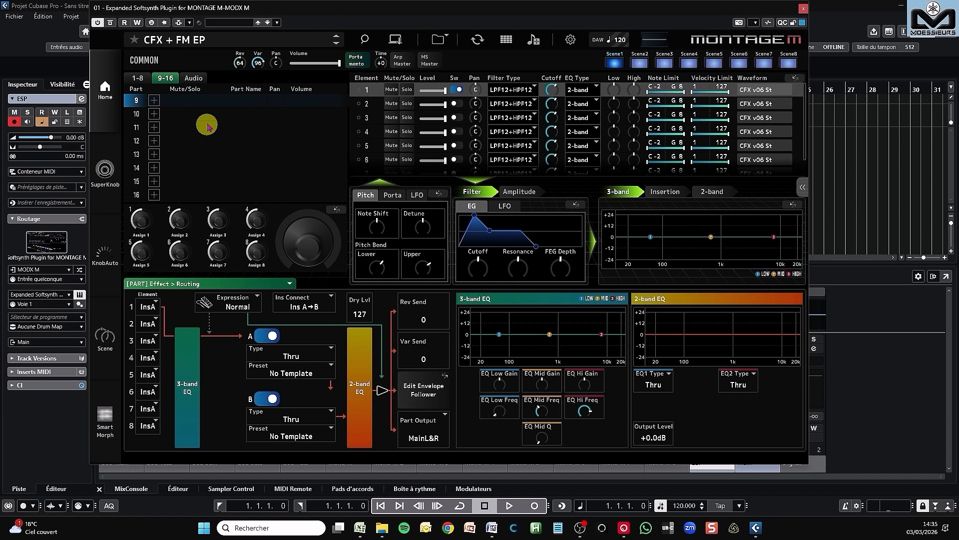
Step: Look at the Smart Morph edit page and return to the home view
left_click(106, 418)
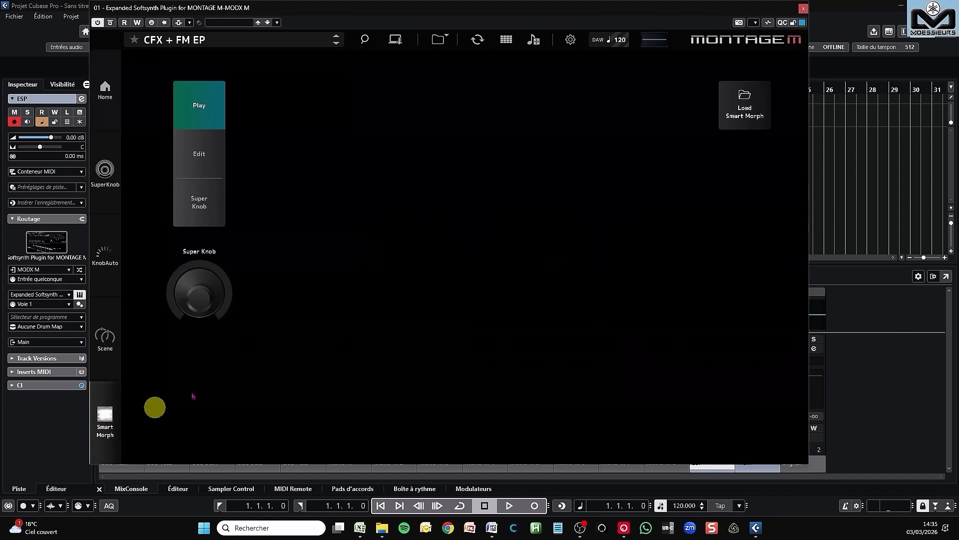
left_click(205, 158)
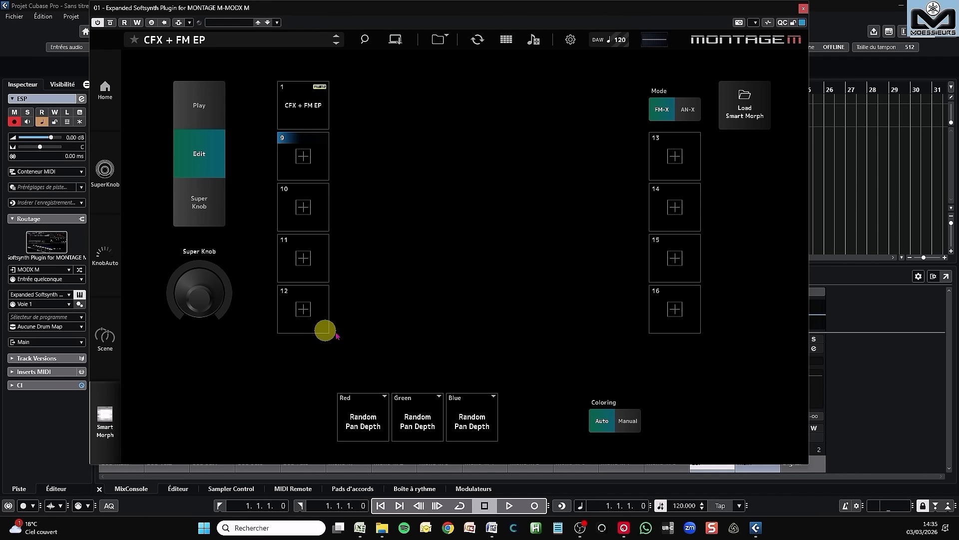
left_click(106, 95)
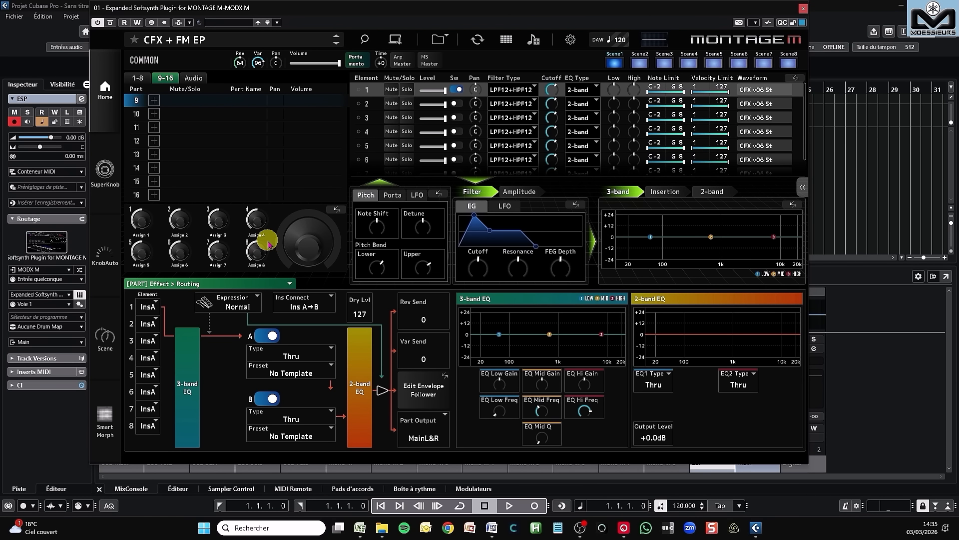
Step: In the common Receive Switch settings, try Tx/Rx channel Ch9 for part 1 and Ch10 for part 2
left_click(145, 61)
left_click(215, 285)
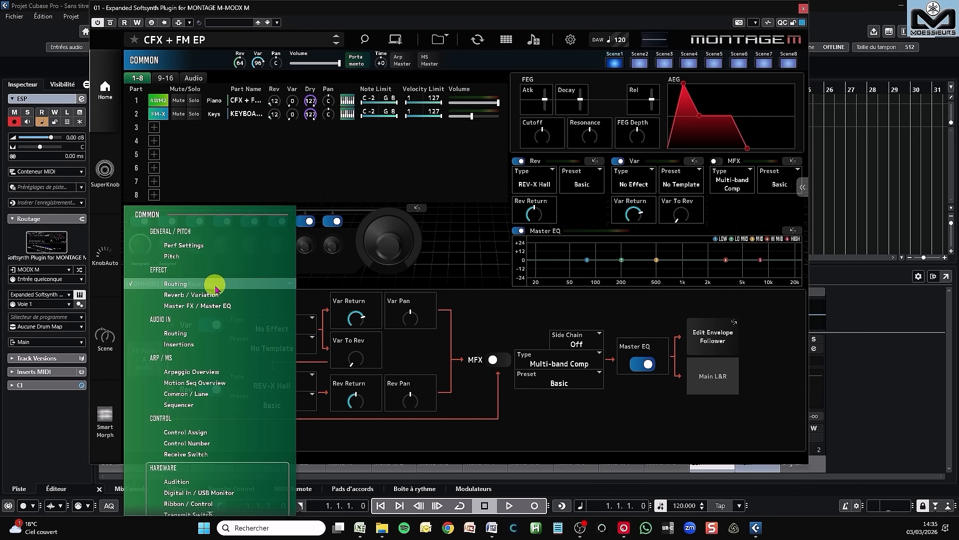
left_click(190, 454)
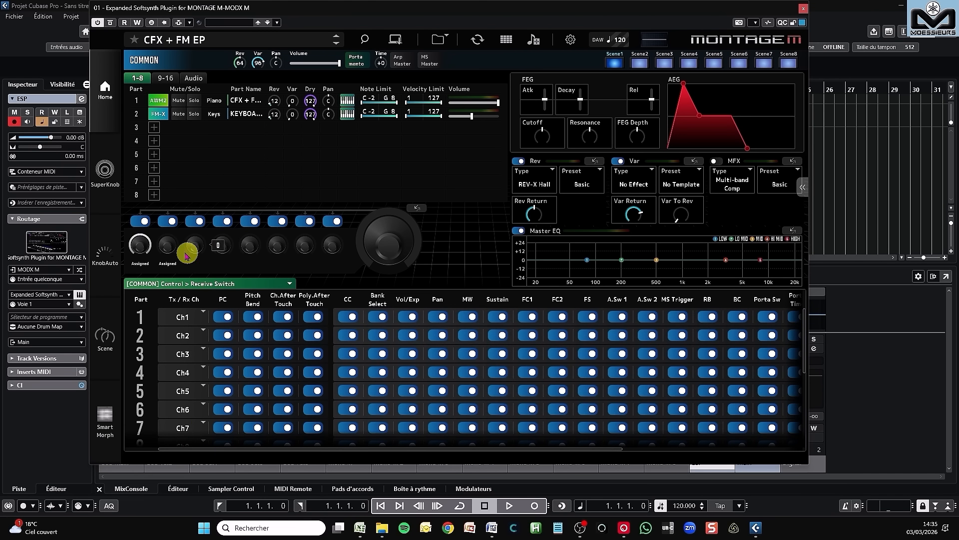
left_click(189, 319)
left_click(186, 469)
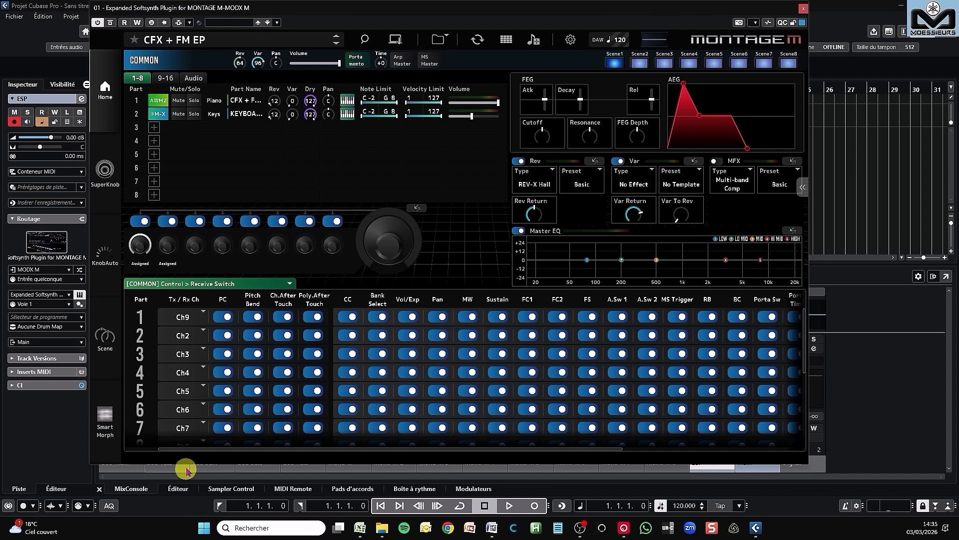
left_click(193, 342)
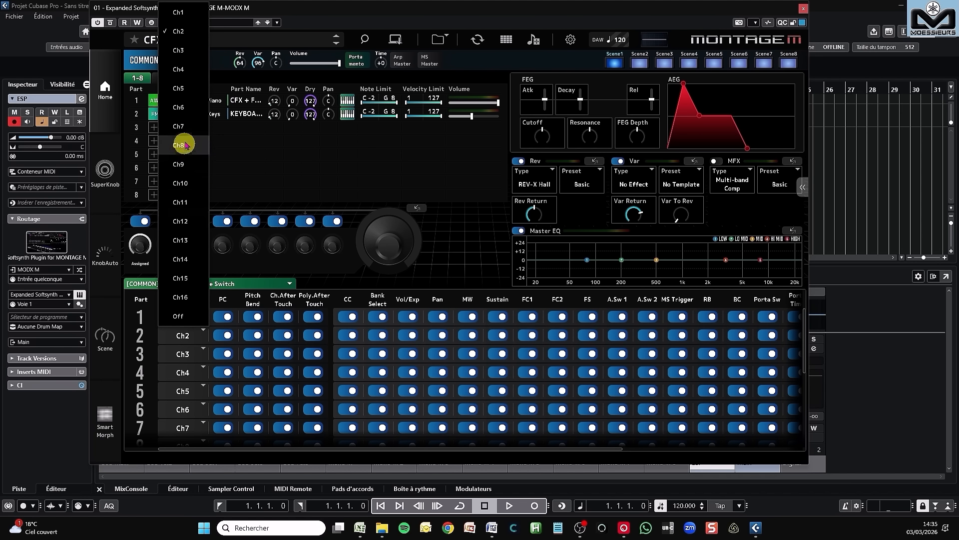
left_click(185, 164)
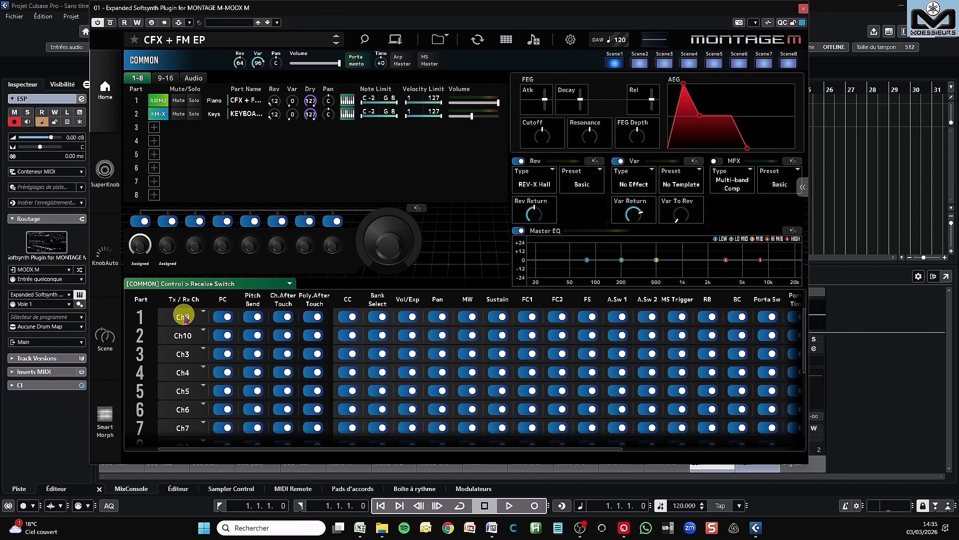
Step: Restore the Tx/Rx channels of part 1 to Ch1 and part 2 to Ch2
left_click(184, 317)
left_click(184, 165)
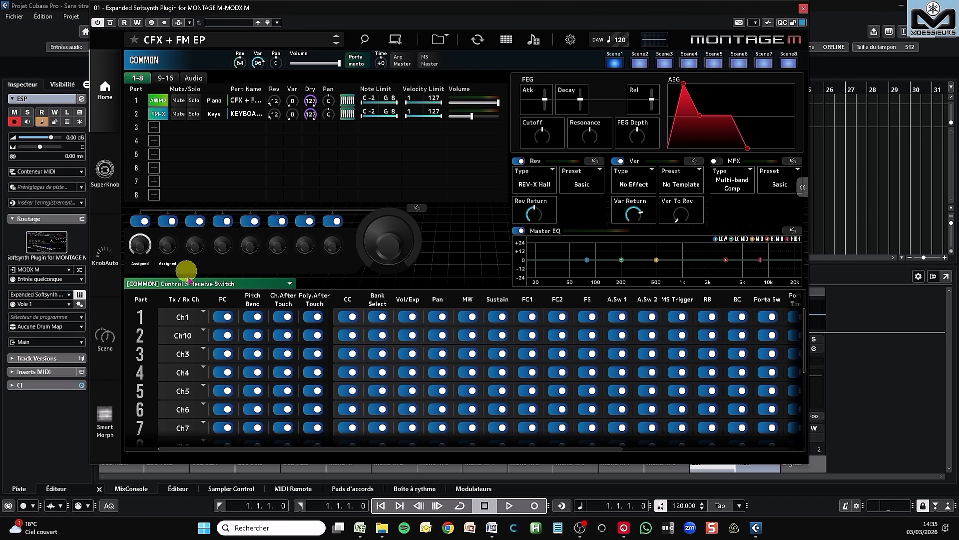
left_click(193, 336)
left_click(181, 30)
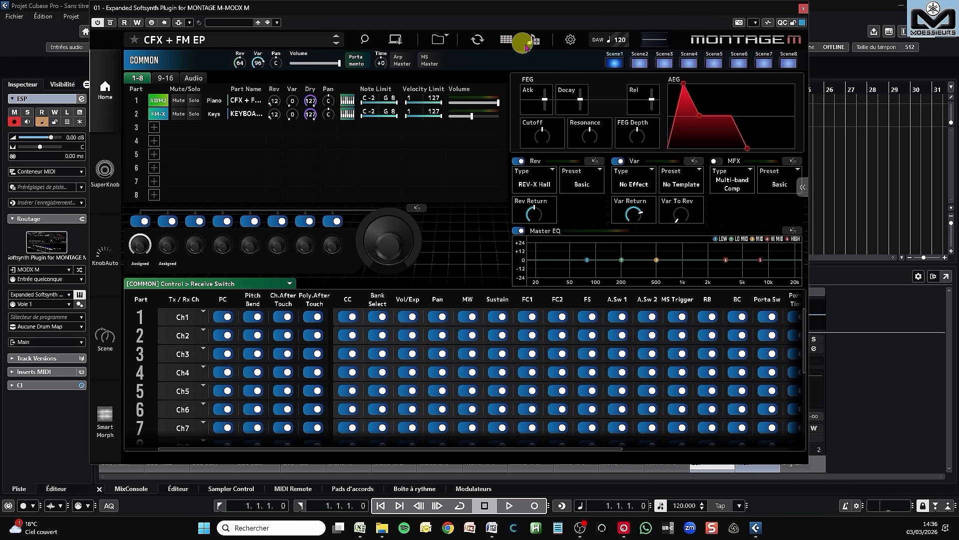
Step: Check the available MIDI I/O channels in the plugin's settings again and close the settings without changing the channel
left_click(571, 40)
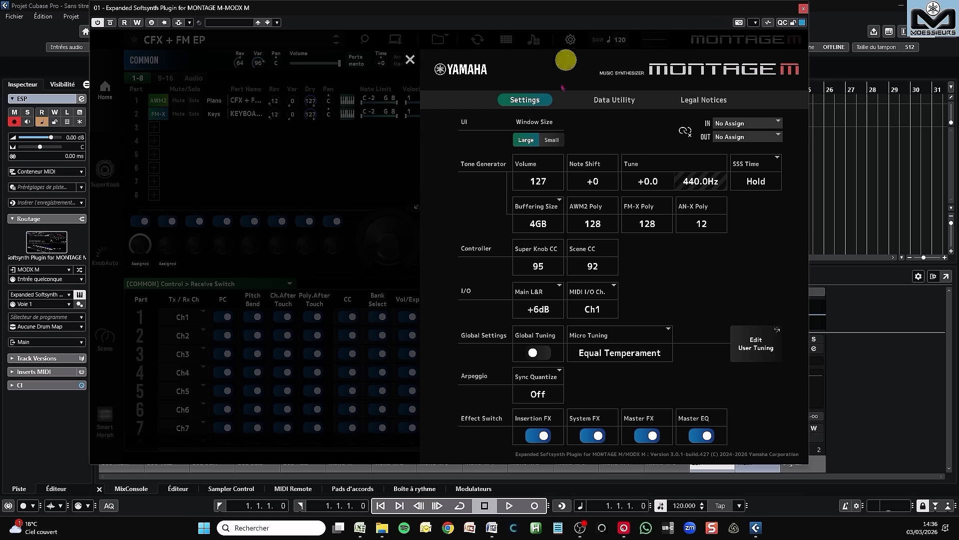
left_click(589, 300)
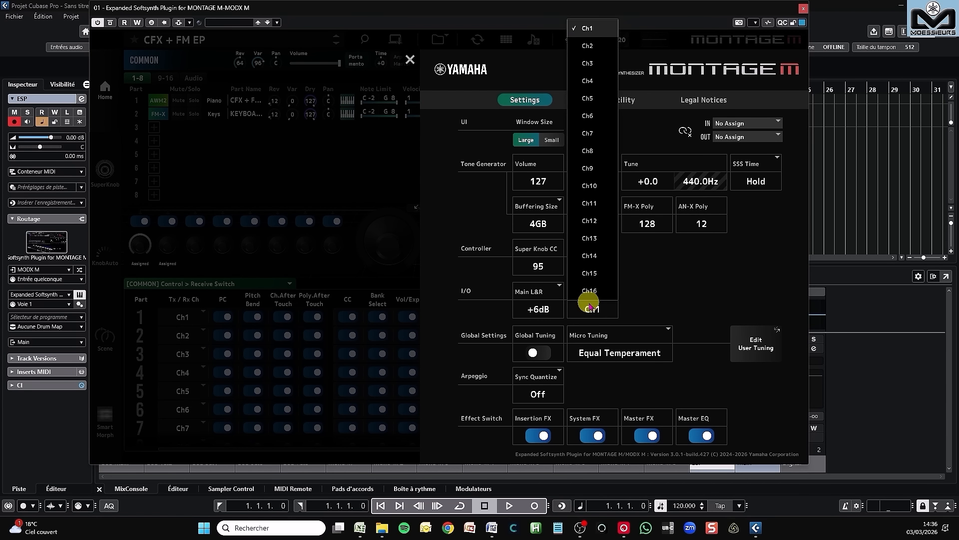
left_click(665, 266)
left_click(409, 60)
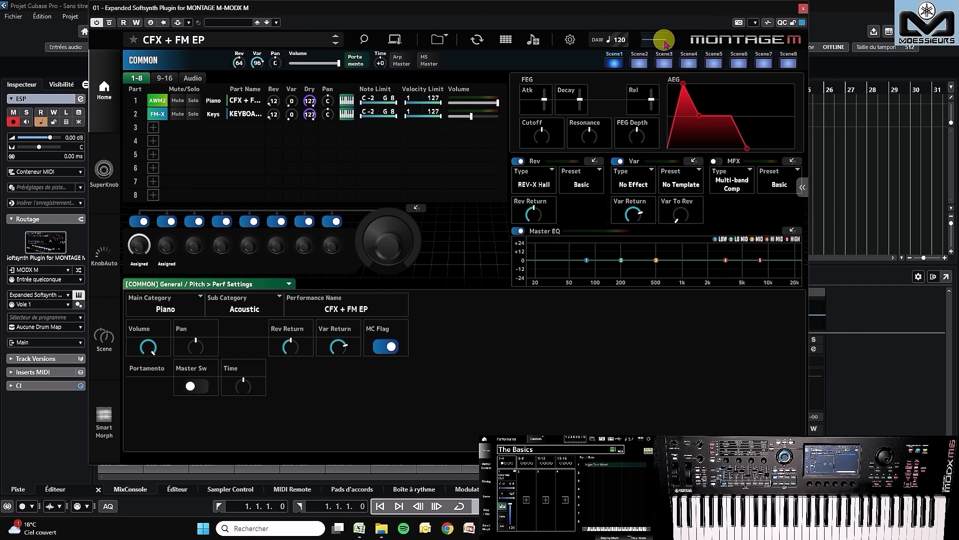
Step: Switch the plugin's operating mode from MONTAGE M to MODX M and confirm the change
left_click(745, 44)
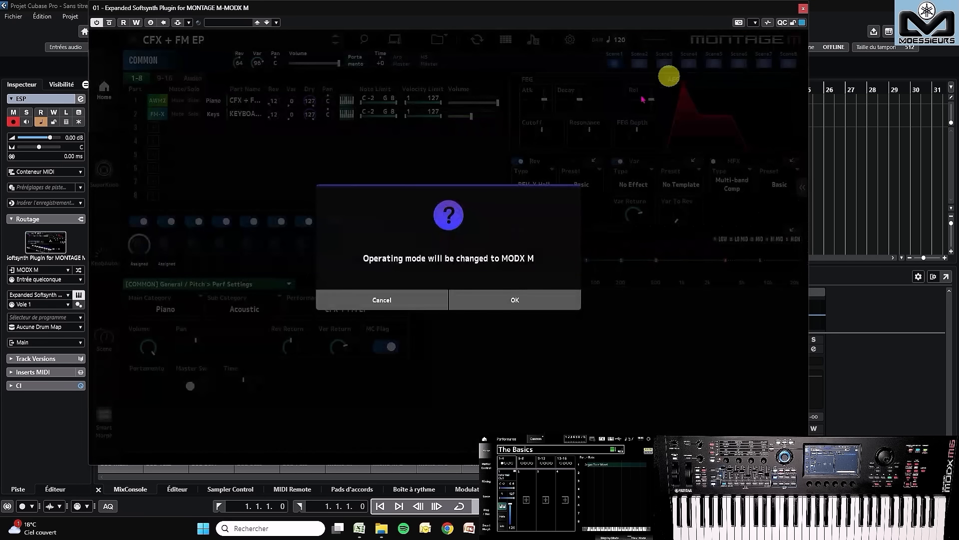
left_click(506, 300)
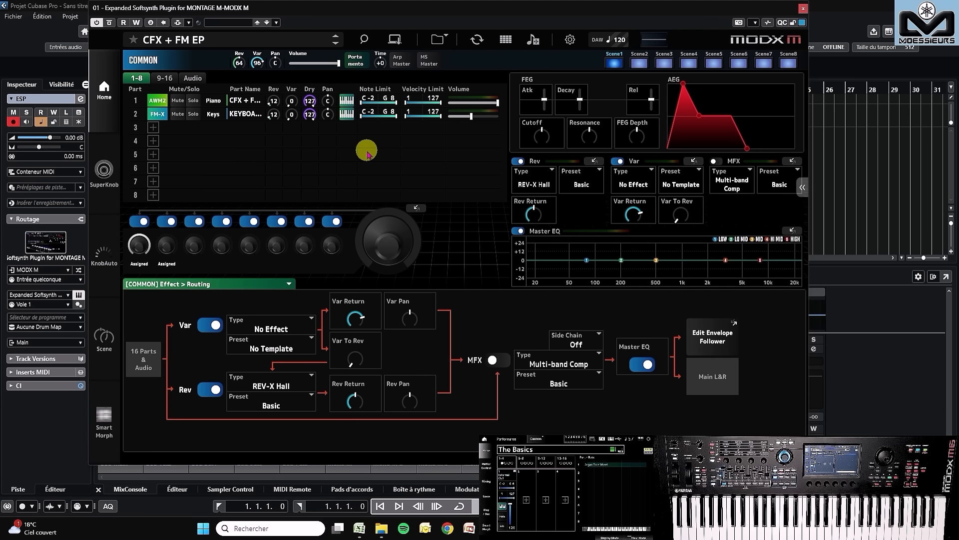
Step: Open the data transfer window, check the MIDI in and out ports in its port settings and return to it
left_click(477, 42)
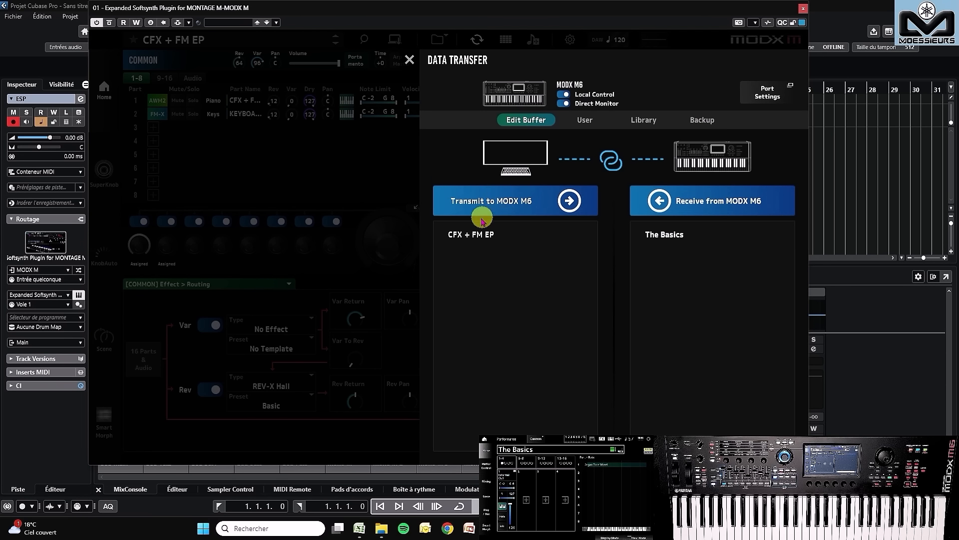
left_click(768, 93)
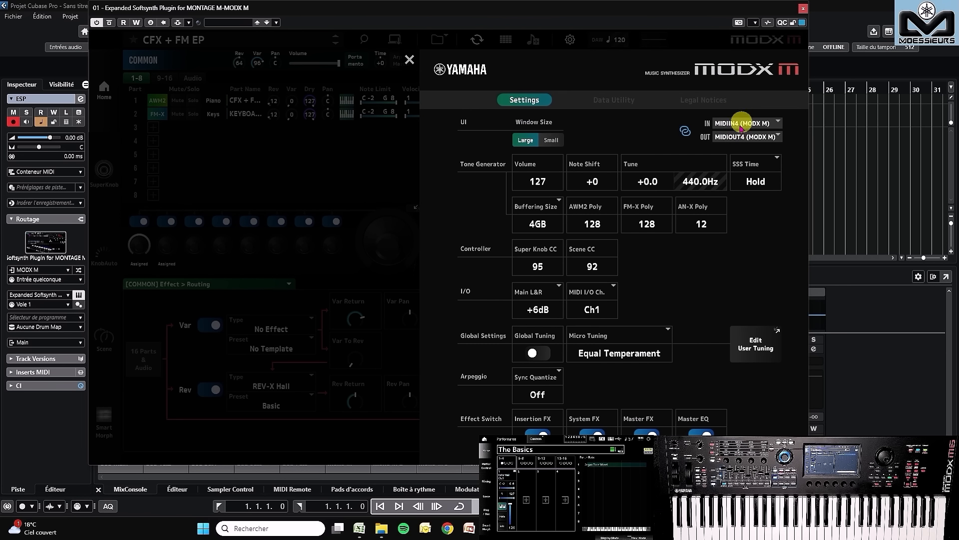
left_click(409, 60)
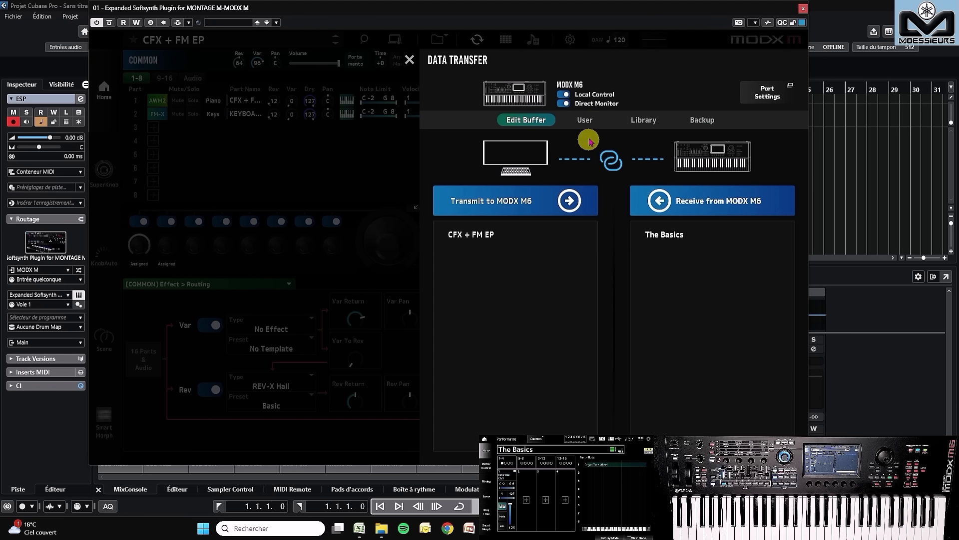
Step: Review the User, Library and Backup transfer options between the plugin and the MODX M6, then close the data transfer window
left_click(586, 116)
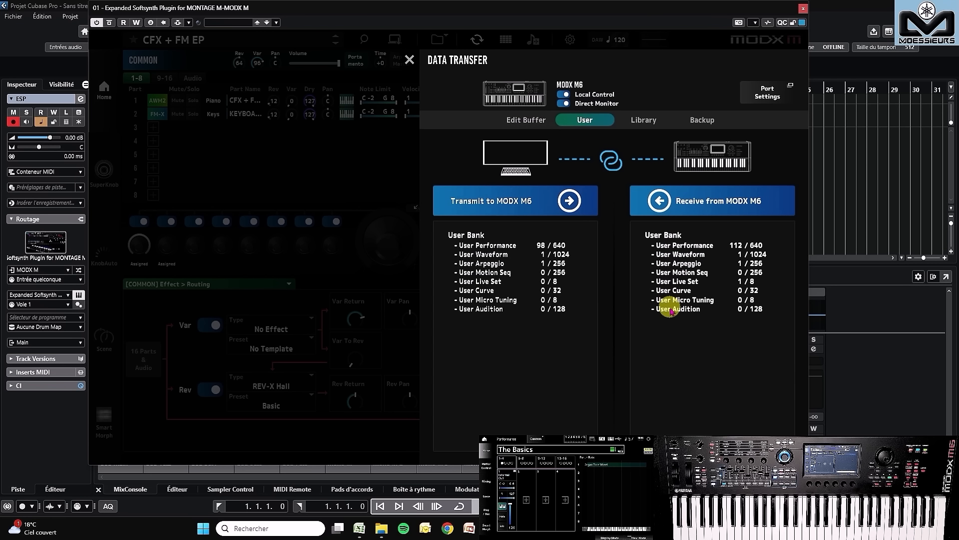
left_click(647, 120)
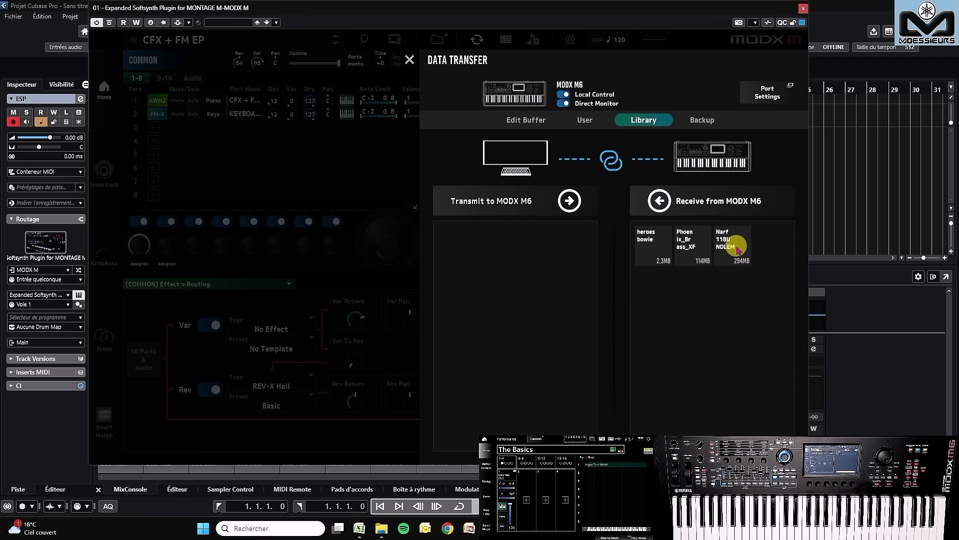
left_click(645, 241)
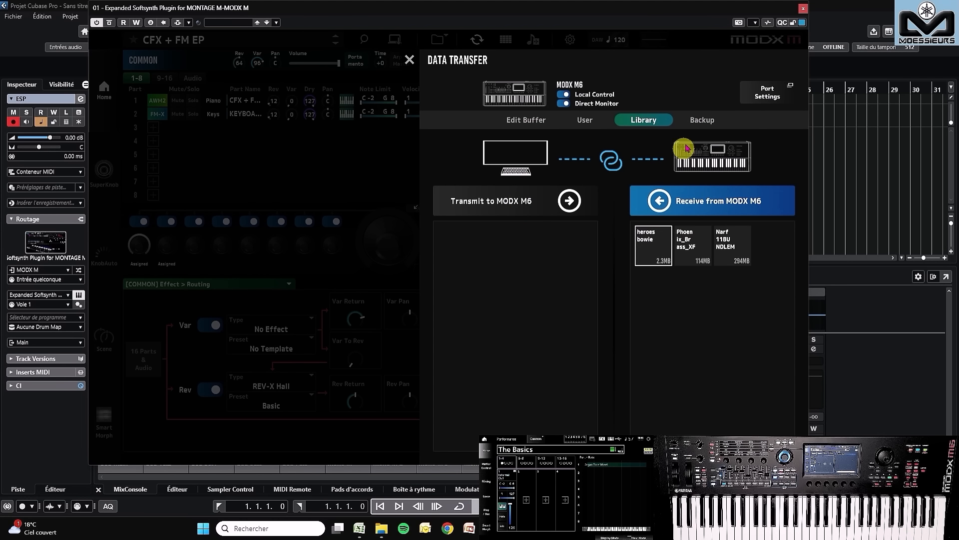
left_click(701, 121)
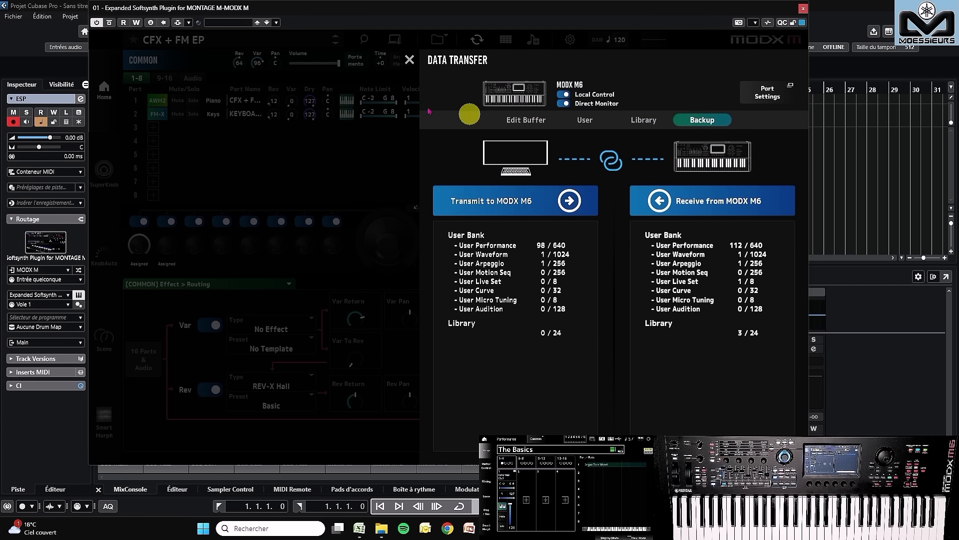
left_click(409, 59)
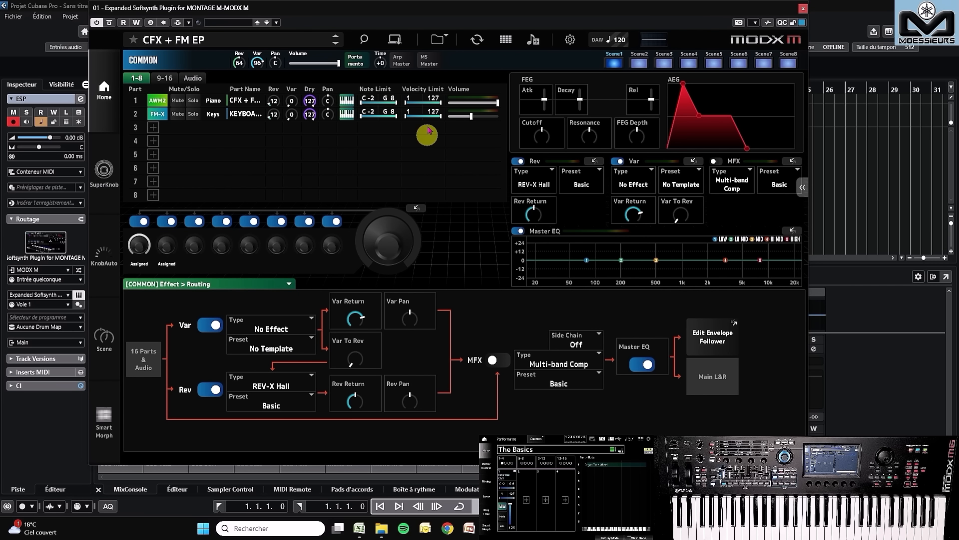
Step: View the content types available for saving plugin data and close the Save dialog without saving
left_click(437, 39)
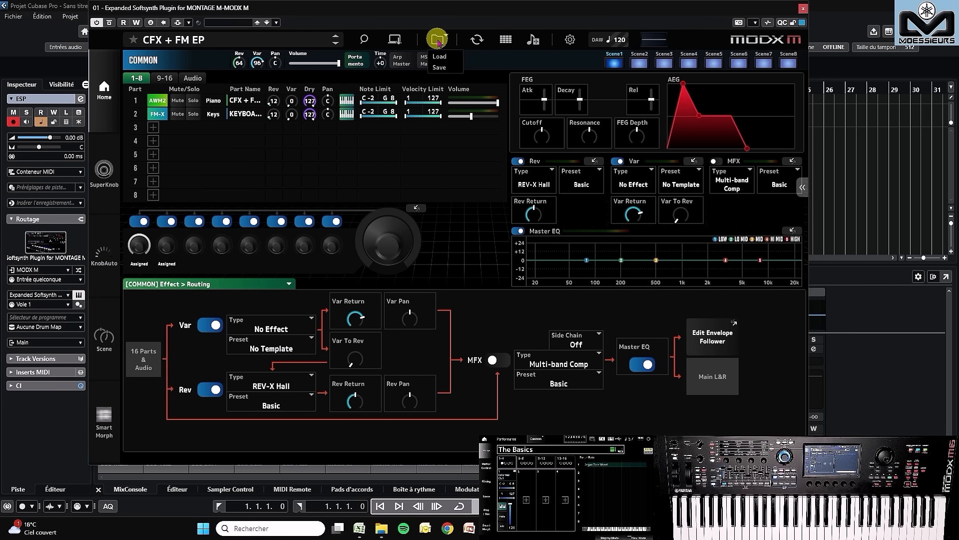
left_click(445, 66)
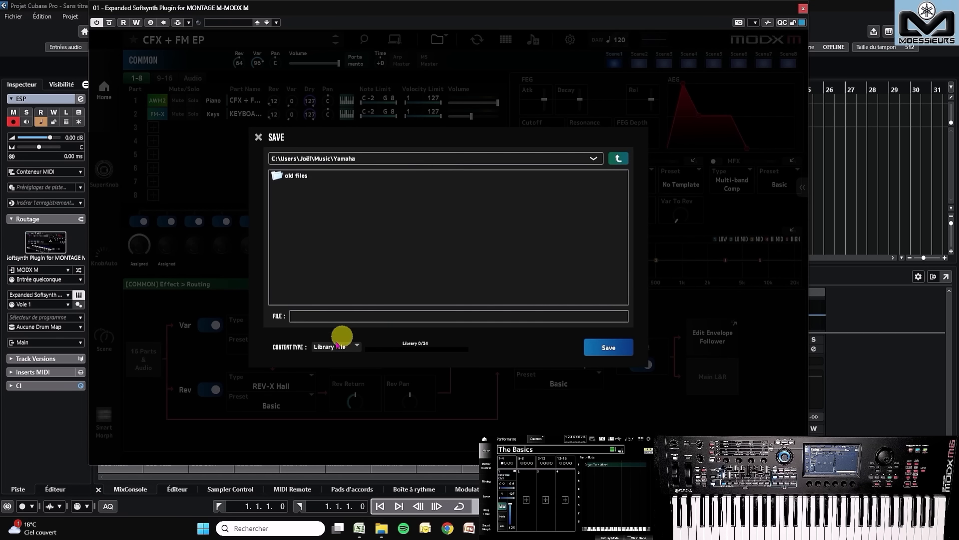
left_click(338, 345)
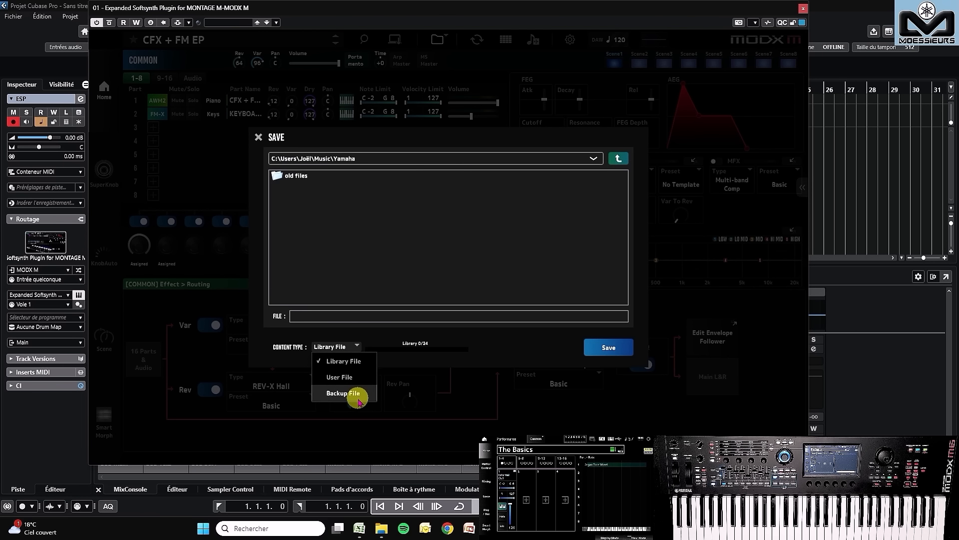
left_click(377, 235)
left_click(257, 137)
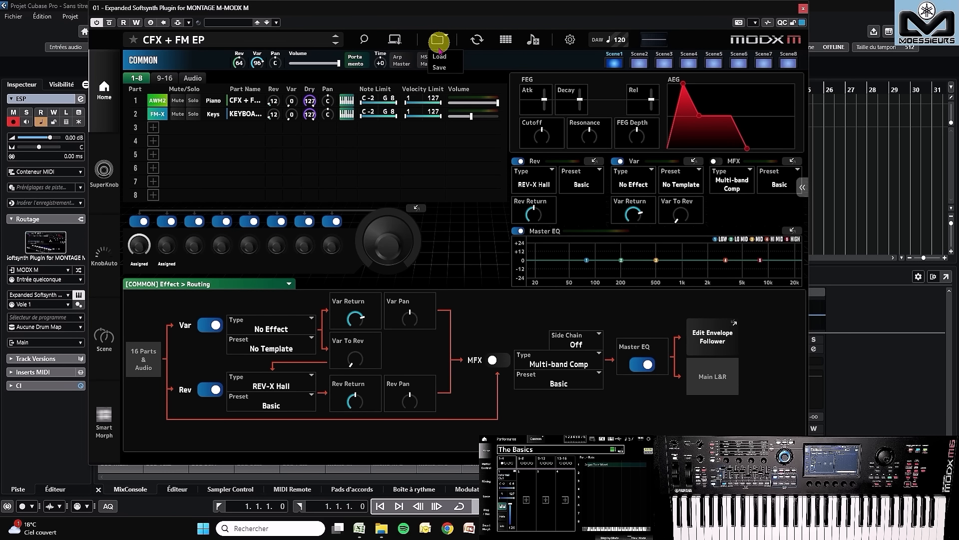
Step: Open the Load dialog and view the available content types, keeping Library File
left_click(439, 56)
left_click(335, 345)
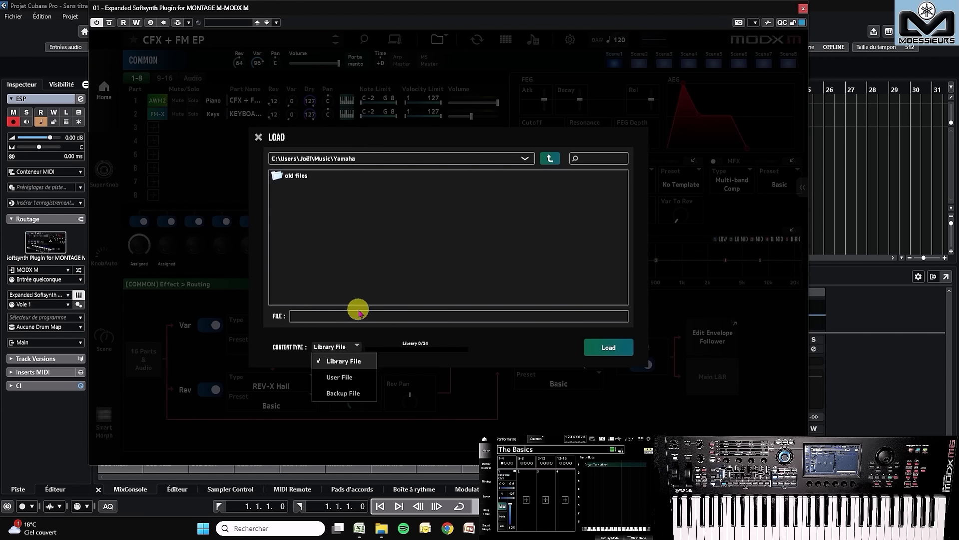
left_click(426, 244)
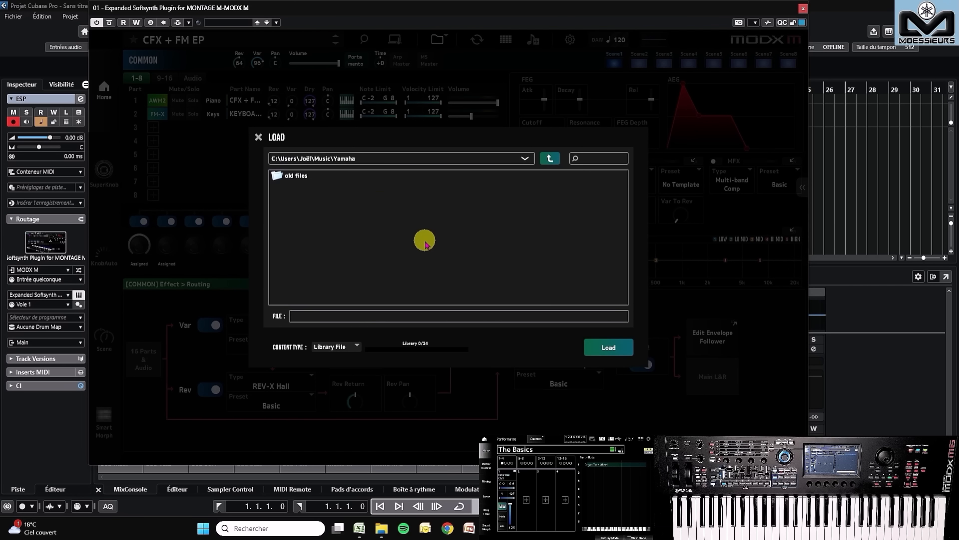
Step: Close the Load dialog without loading, view the Song and Pattern lists in Song/Pattern Import, and close that window
left_click(259, 138)
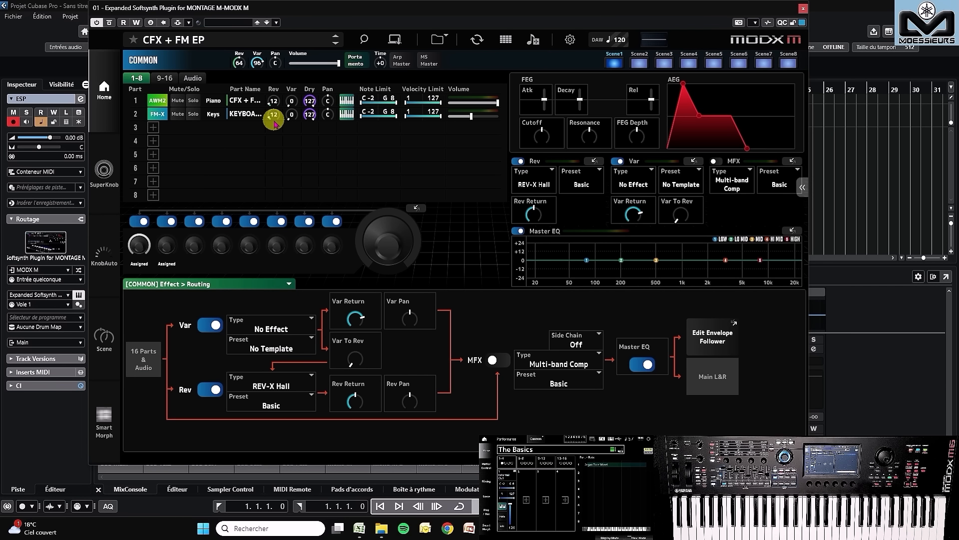
left_click(533, 40)
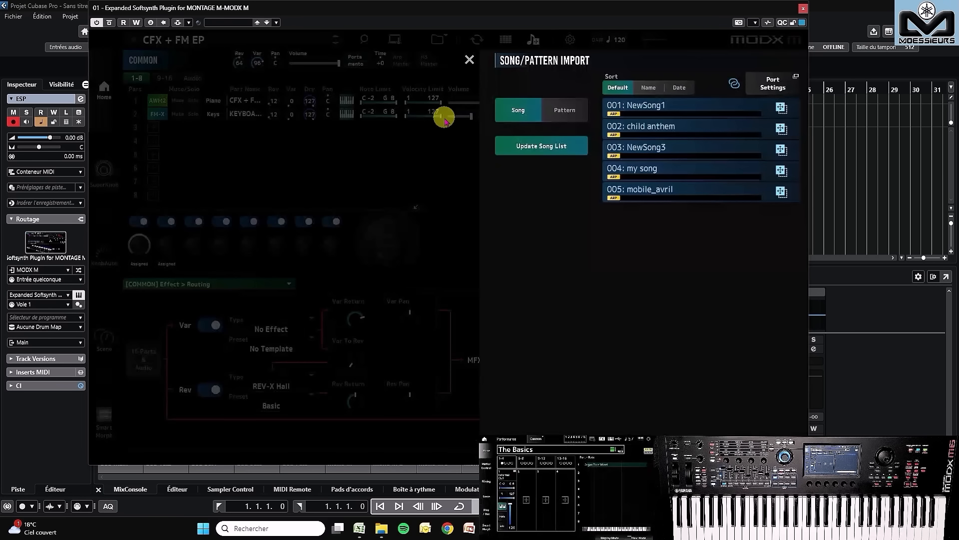
left_click(569, 110)
left_click(470, 59)
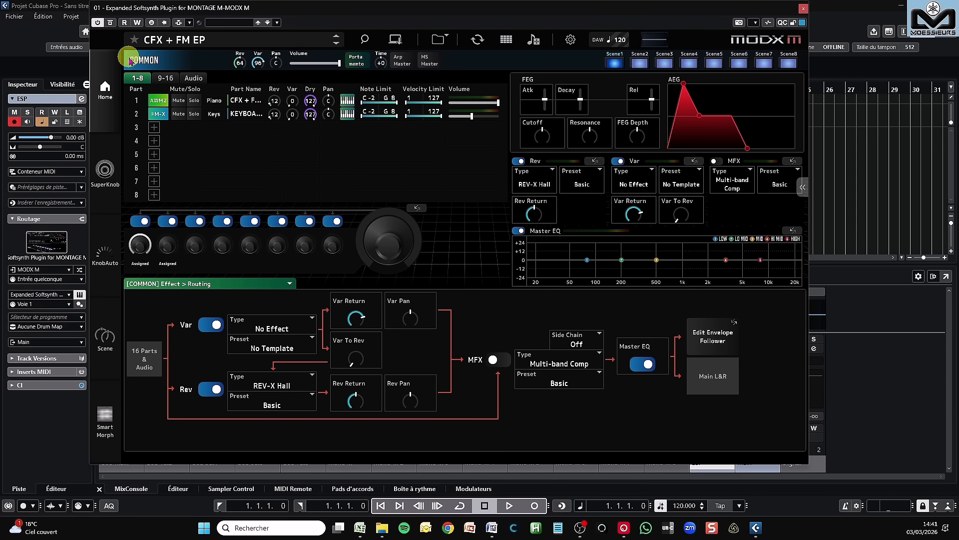
Step: Browse the Performance Category Search and Part 1's Part Category Search, closing each without choosing a sound
left_click(140, 102)
left_click(153, 62)
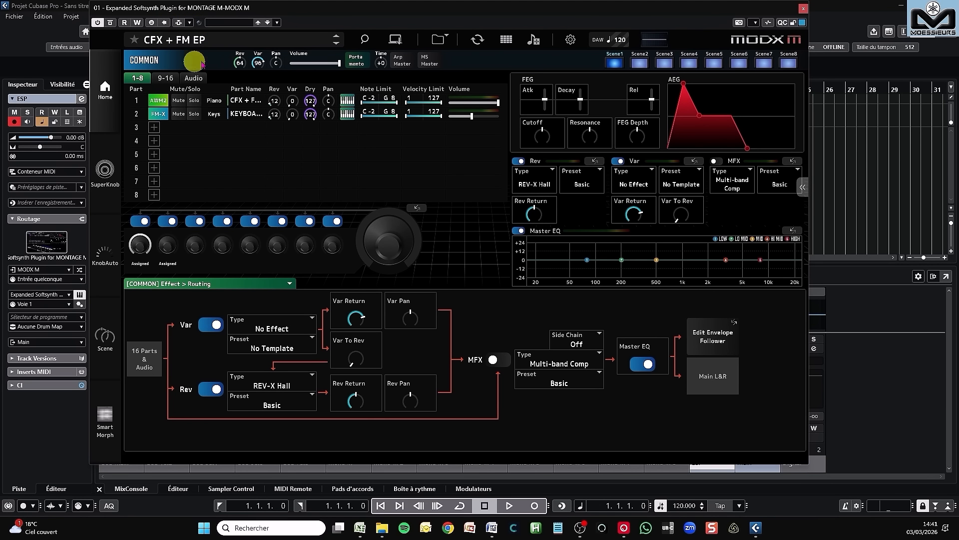
left_click(213, 44)
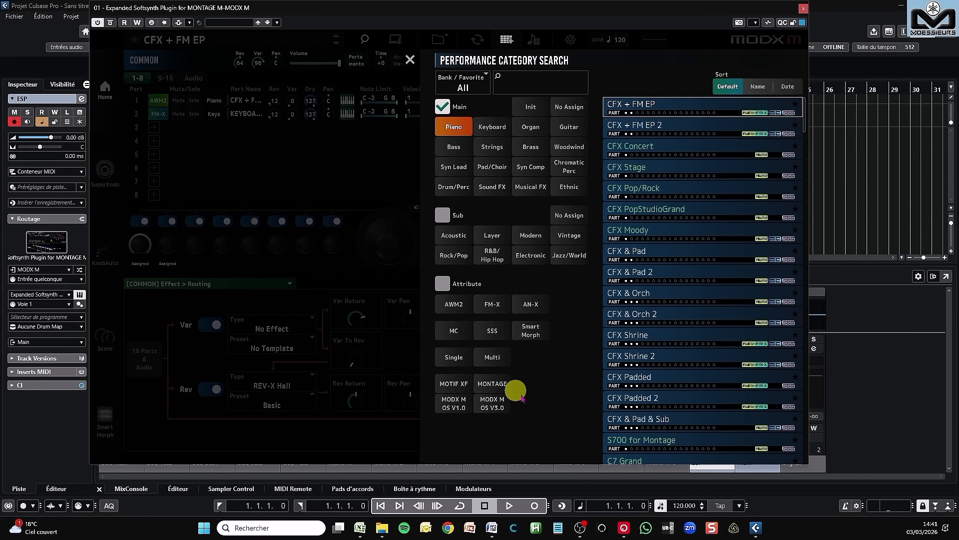
left_click(409, 61)
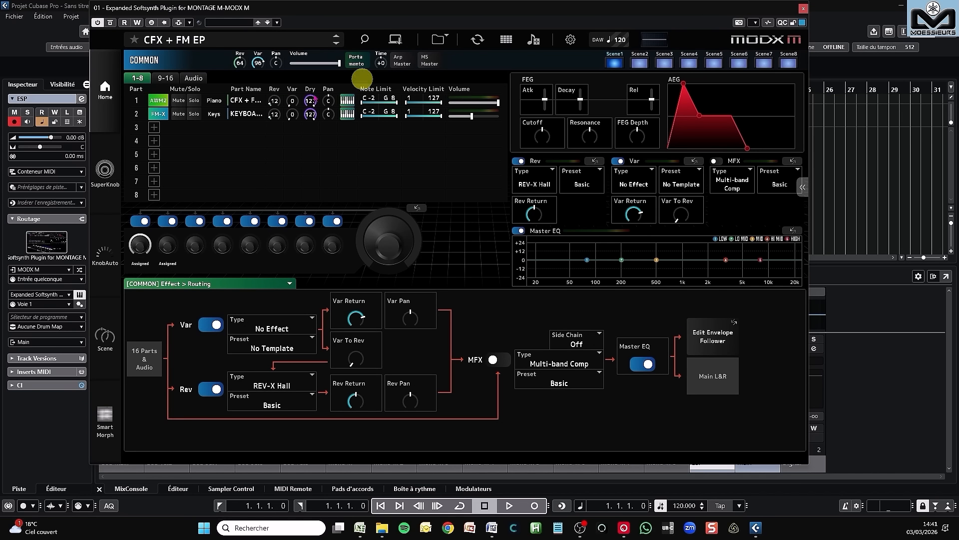
left_click(247, 102)
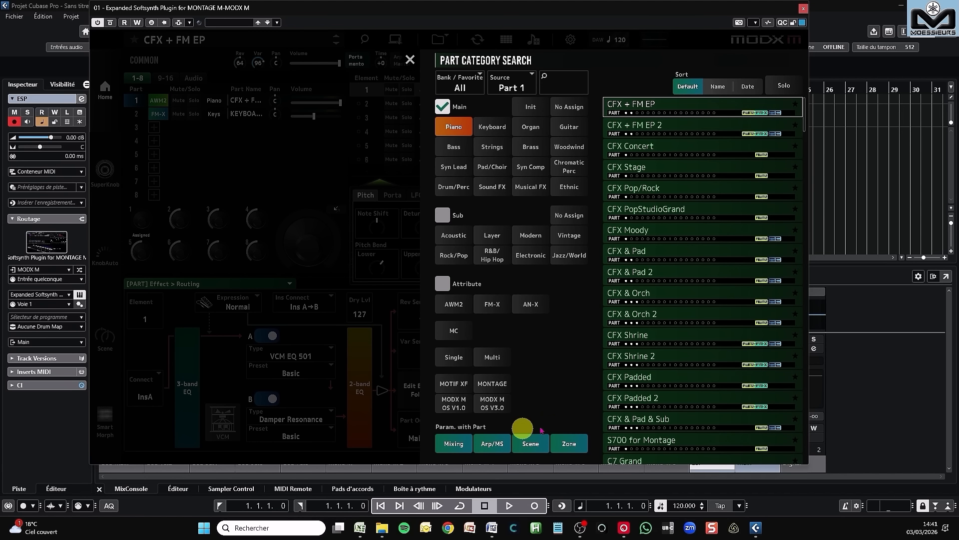
left_click(410, 60)
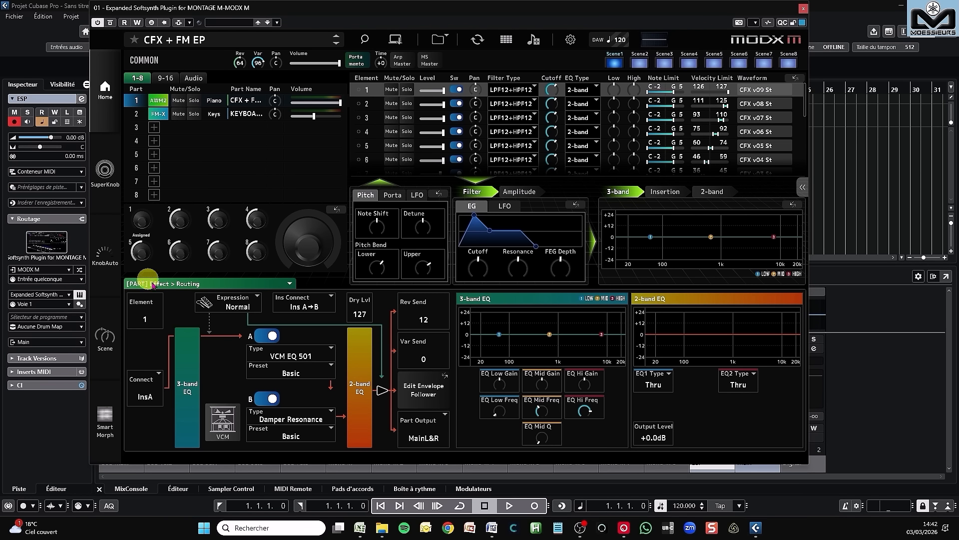
Step: For Part 2, view the Filter EG with its detailed Filter page, and the Insertion A effect with its detailed Insertions page
left_click(136, 115)
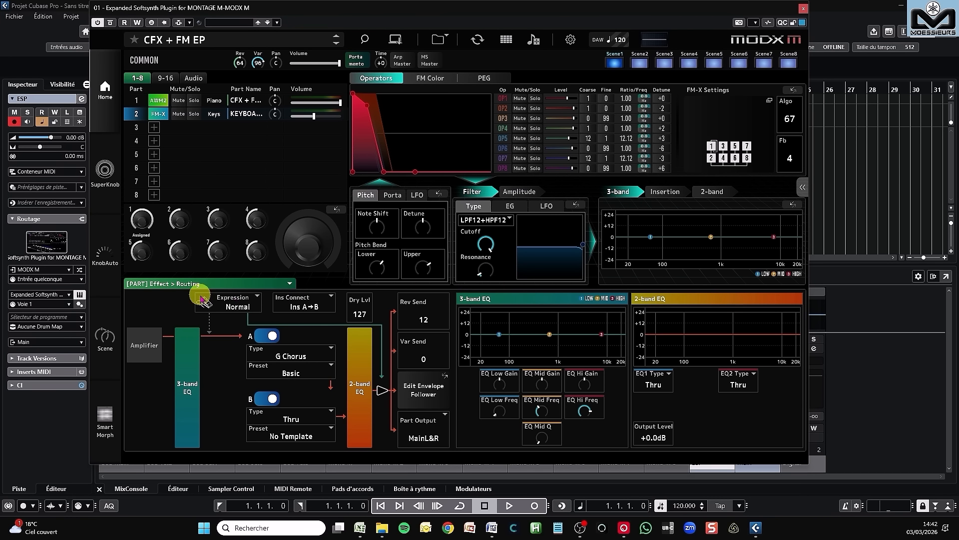
left_click(507, 203)
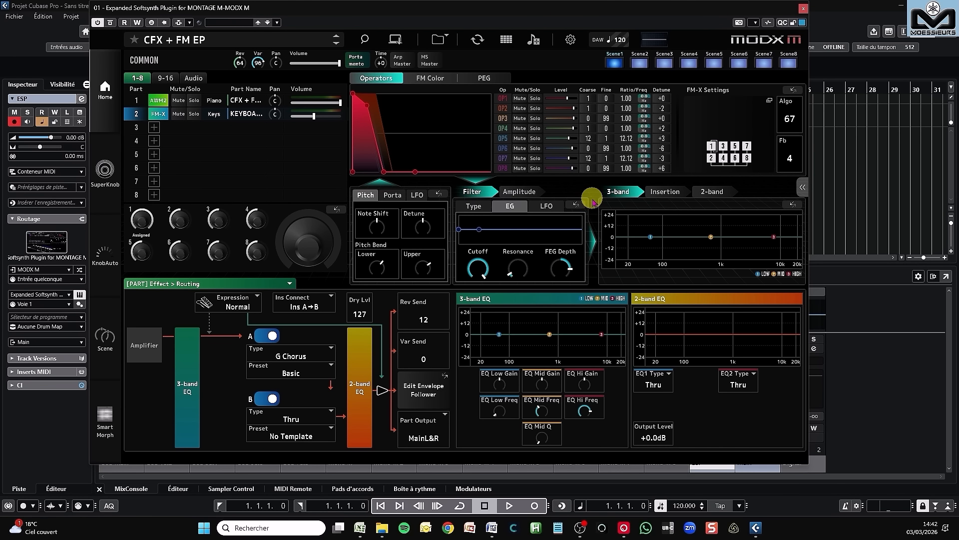
left_click(576, 206)
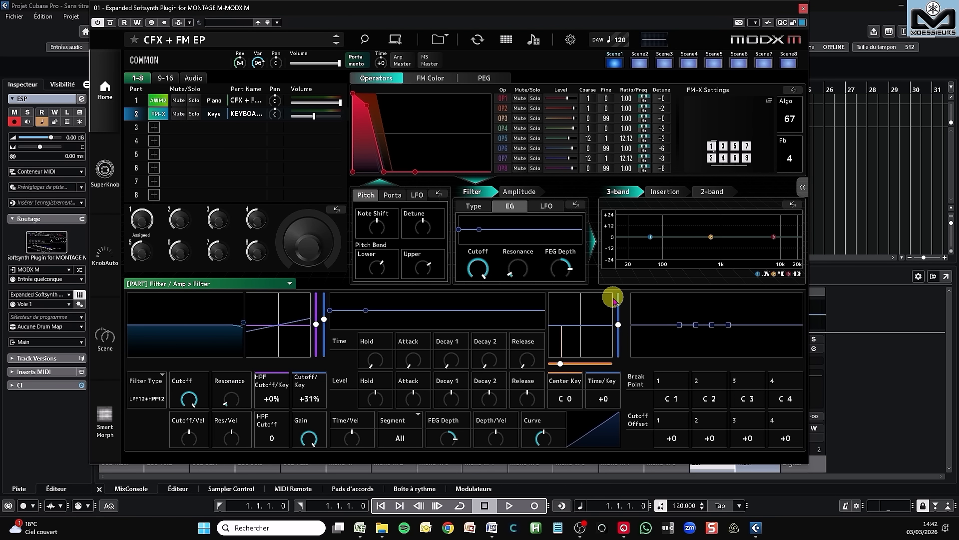
left_click(670, 193)
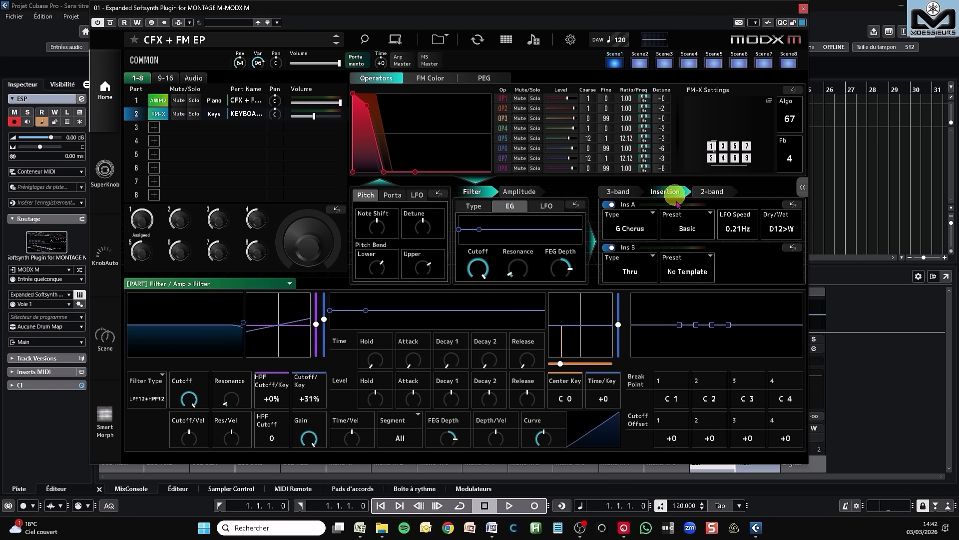
left_click(793, 204)
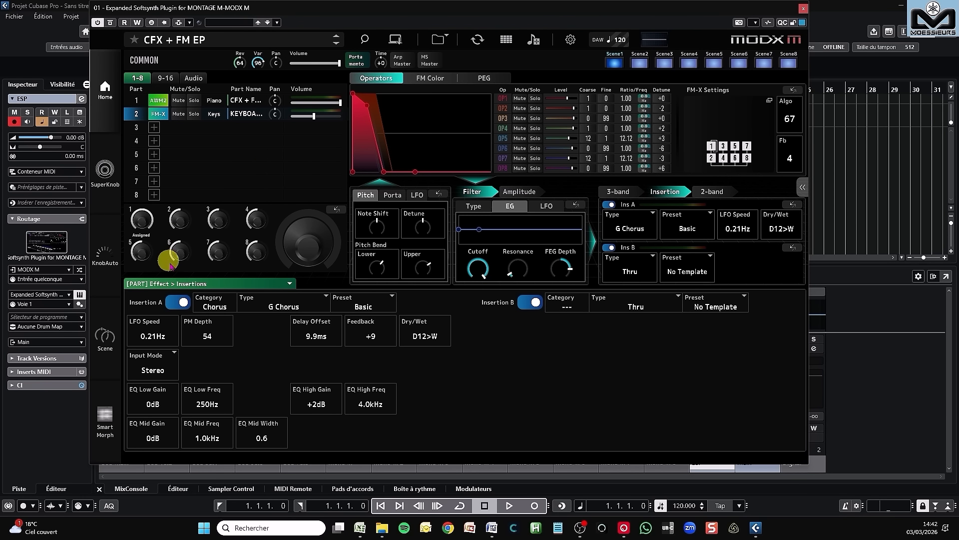
Step: View the lists of available edit pages for Part 2 and for Common, leaving the Common Effect Routing page in place
left_click(197, 282)
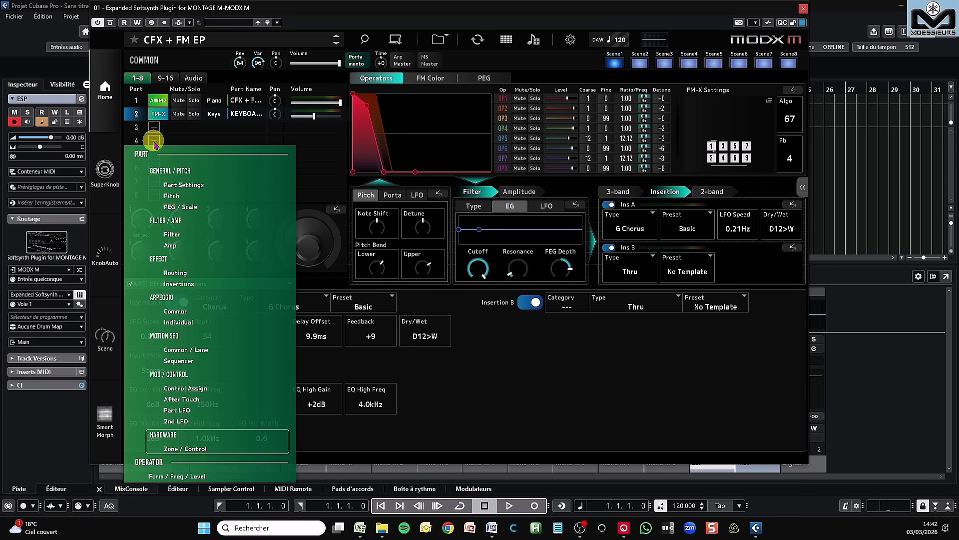
left_click(149, 61)
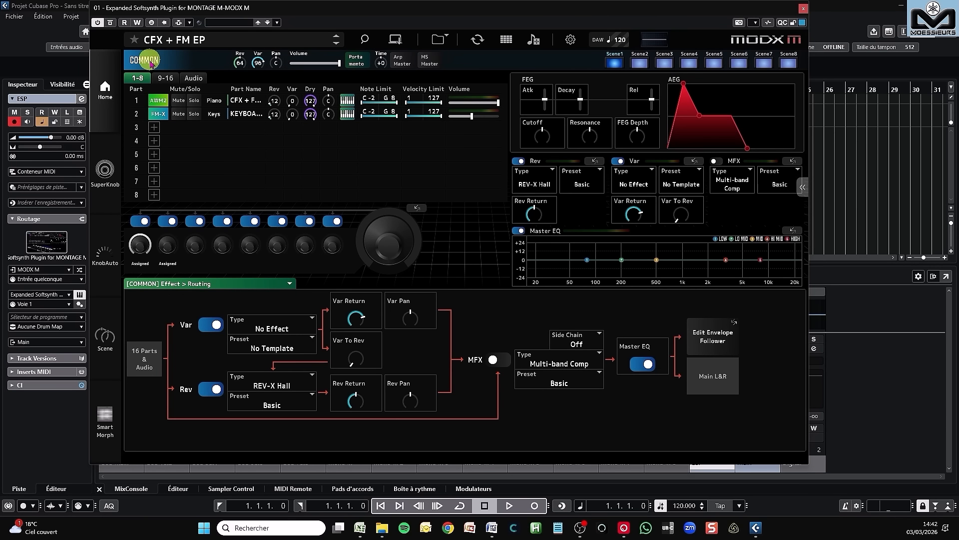
left_click(208, 283)
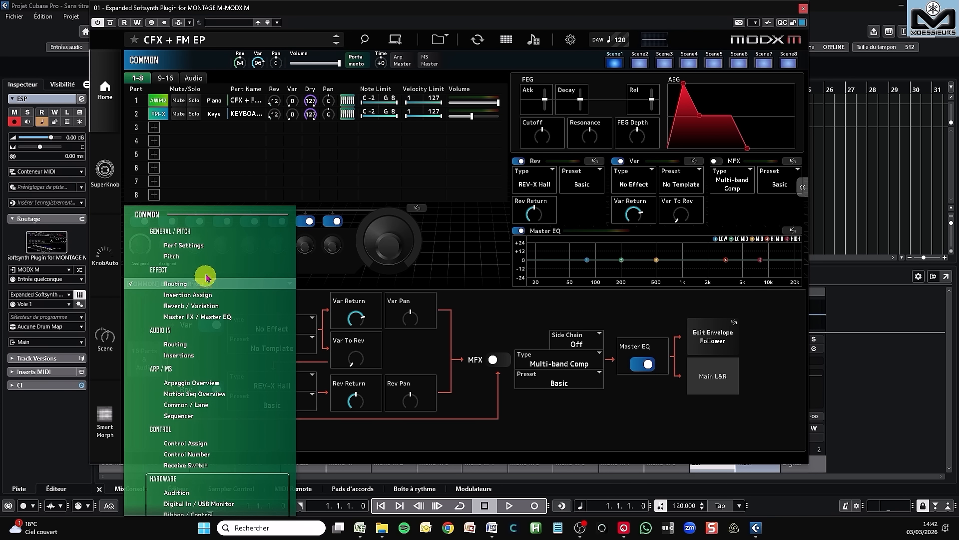
scroll(207, 368, "down", 1)
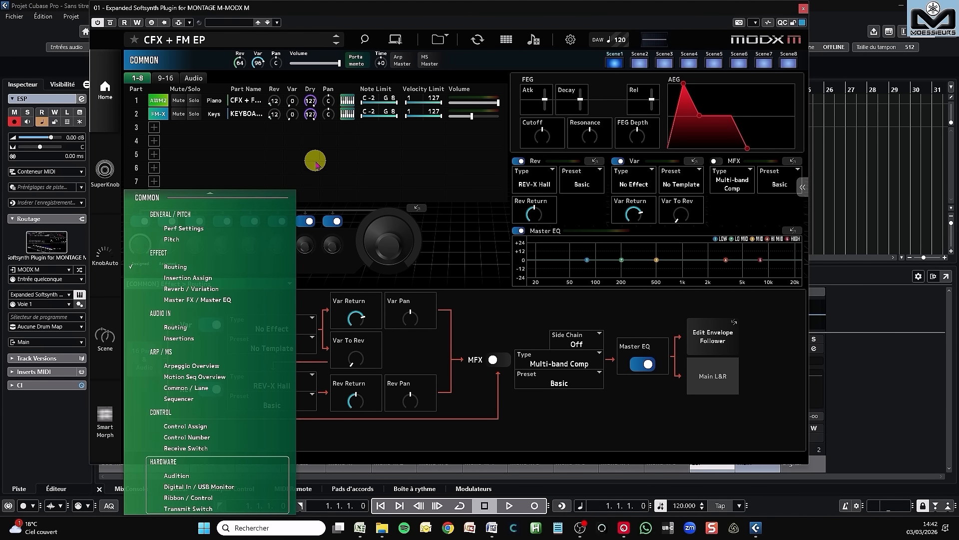
left_click(502, 313)
Step: Switch Quick Edit to Arpeggio and view the arpeggio settings for Common and Part 1
mouse_move(396, 233)
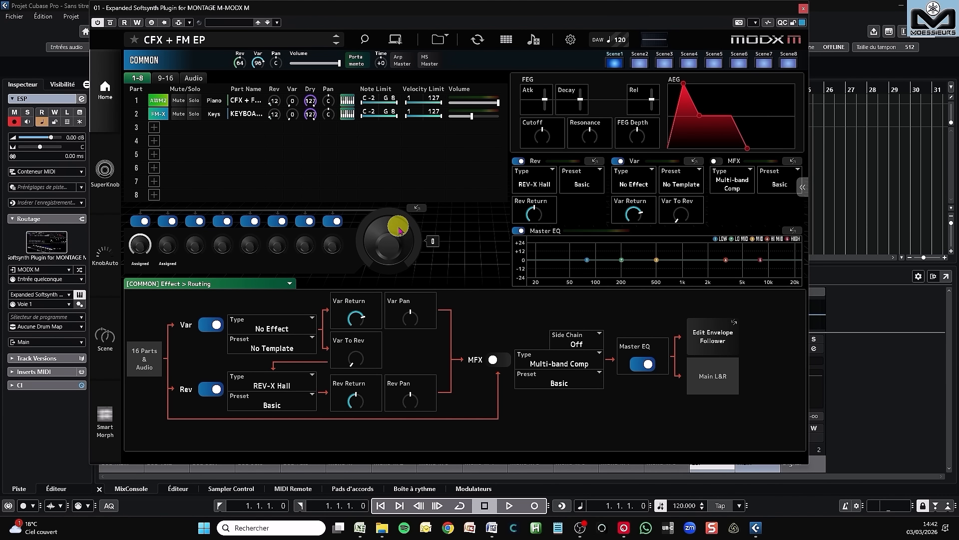
left_click(802, 189)
left_click(754, 276)
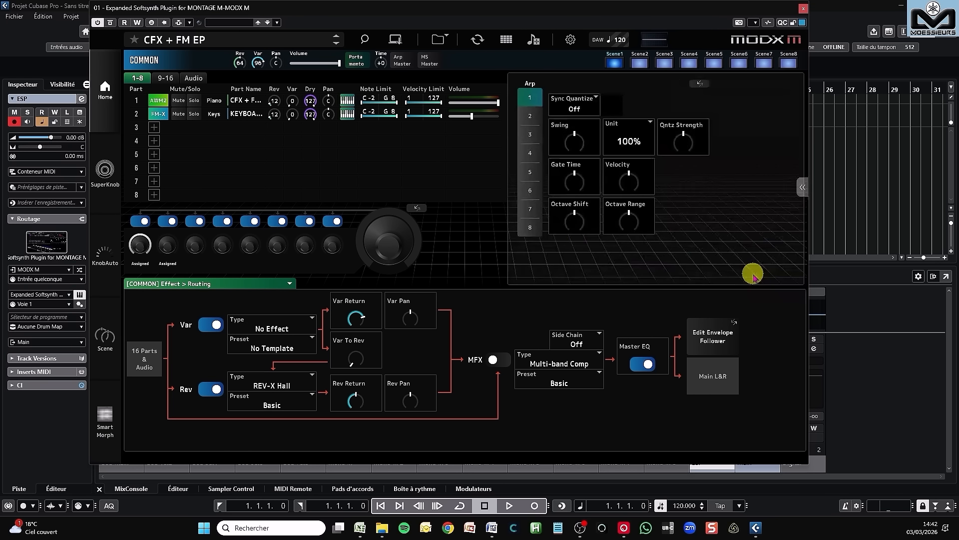
left_click(138, 102)
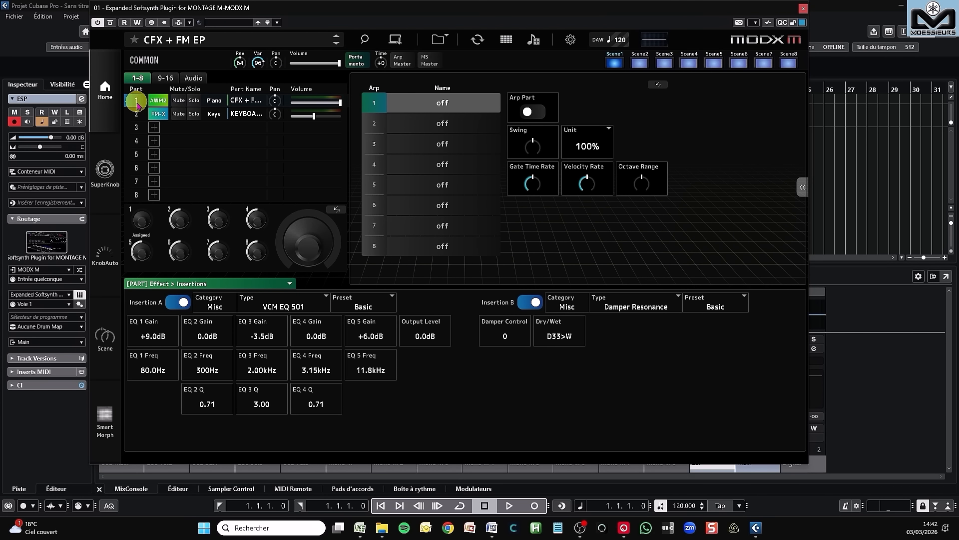
Step: Return to Common, switch Quick Edit to Motion Seq, and view the motion sequencer settings for Common and Part 1
left_click(144, 60)
left_click(803, 187)
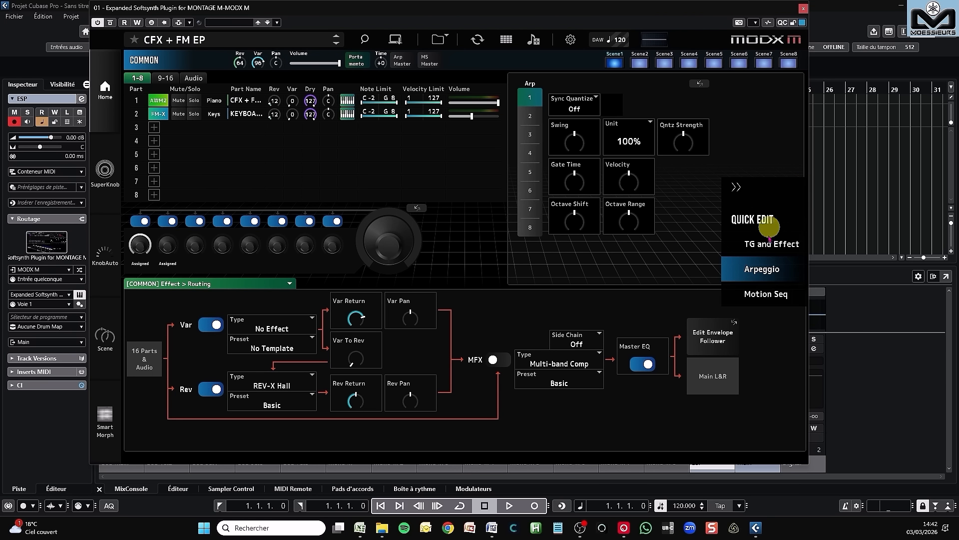
left_click(768, 296)
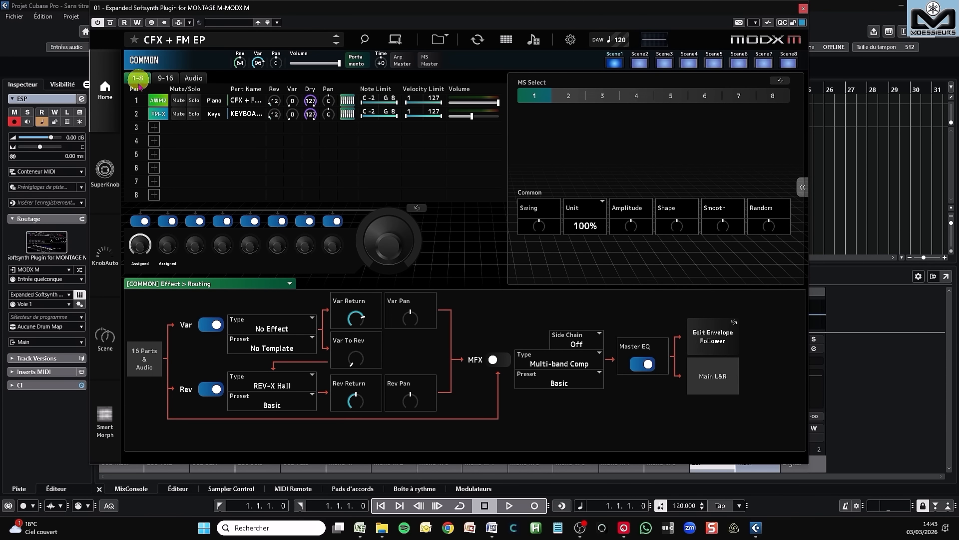
left_click(136, 102)
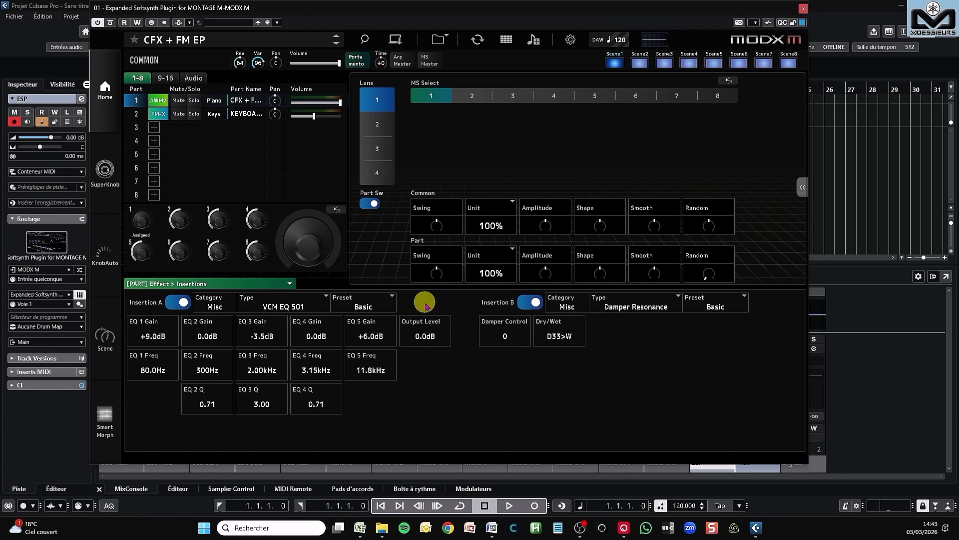
Step: View the SuperKnob and KnobAuto pages and open the Scene page
left_click(106, 167)
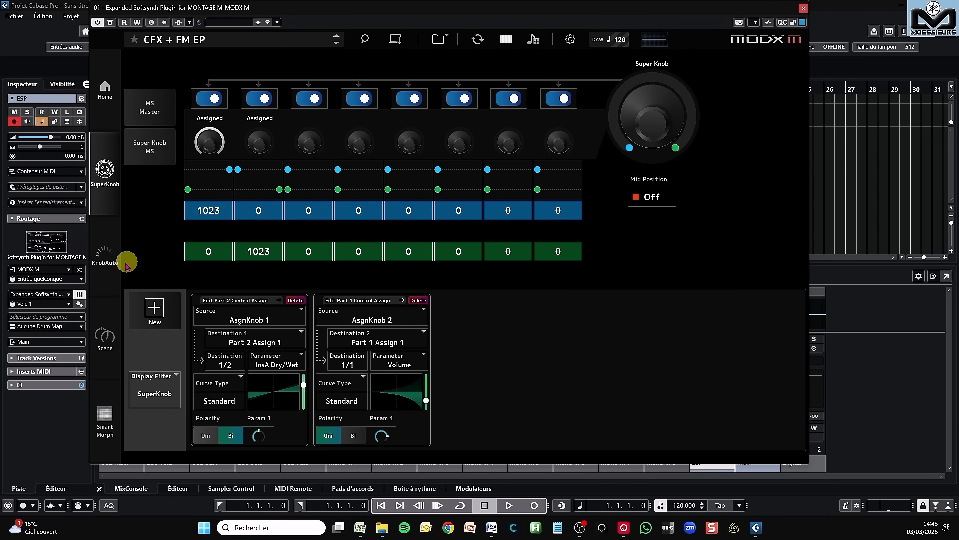
left_click(104, 255)
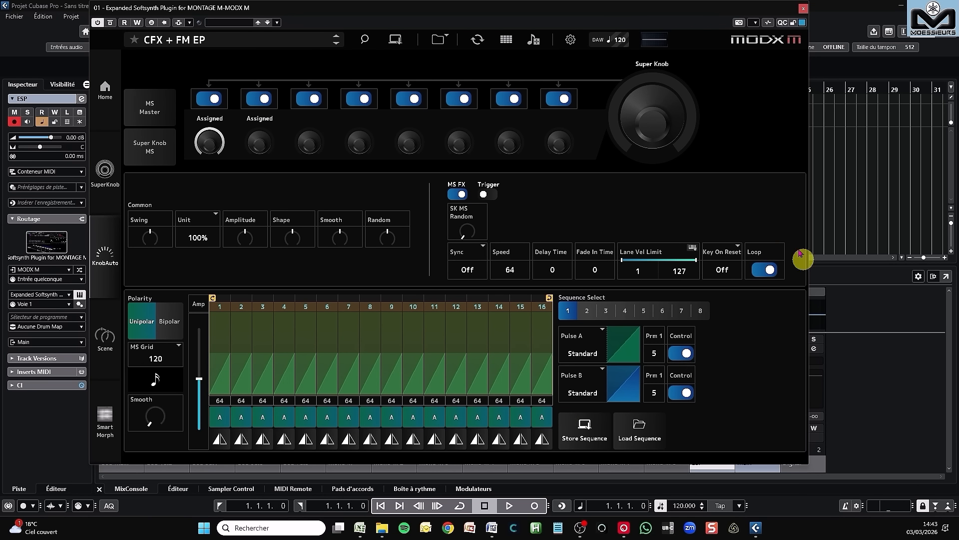
left_click(107, 336)
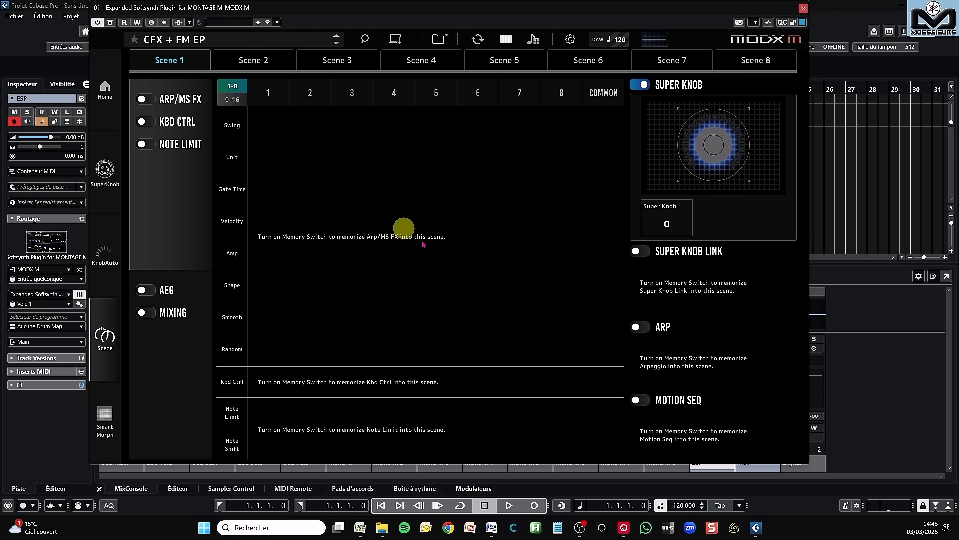
Step: Turn on the Note Limit memory switch for Scene 1, and switch AEG on and back off
left_click(146, 144)
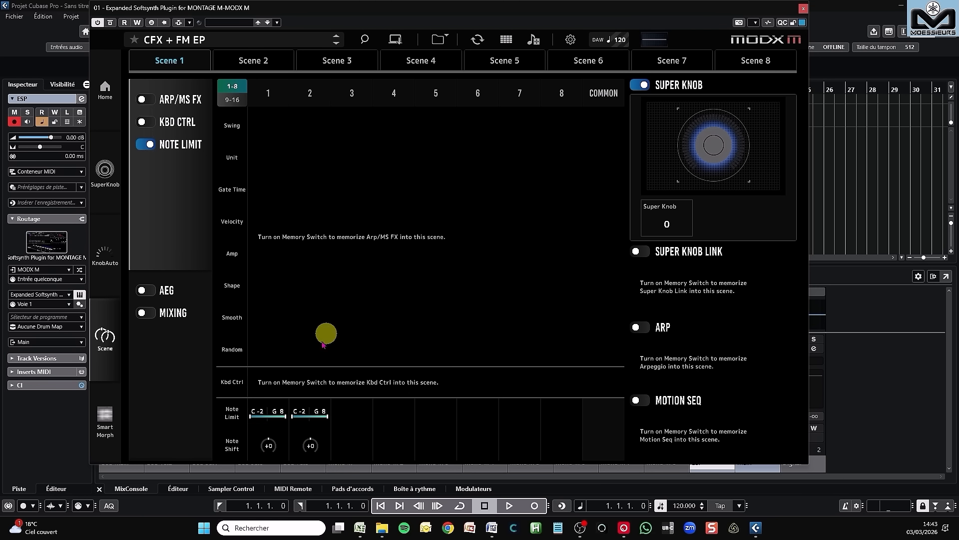
left_click(149, 292)
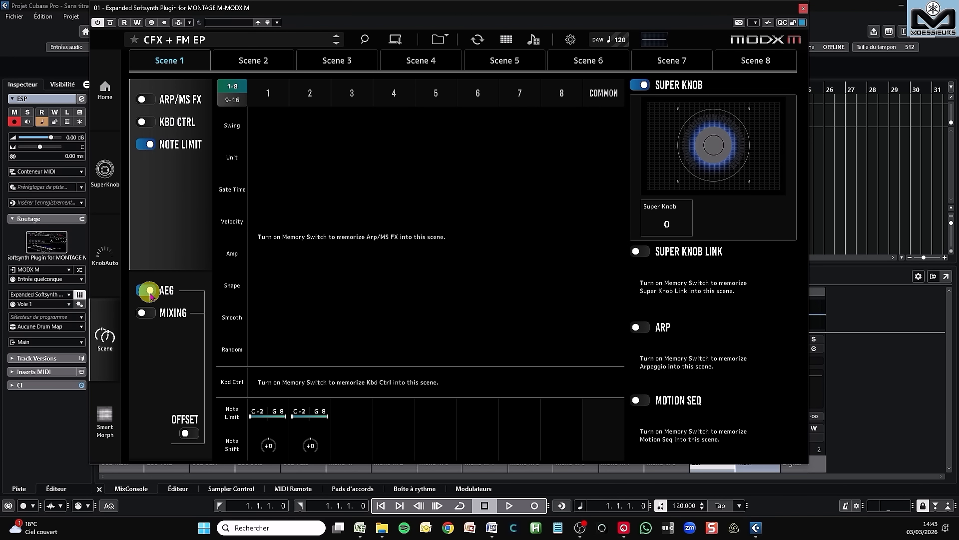
left_click(141, 295)
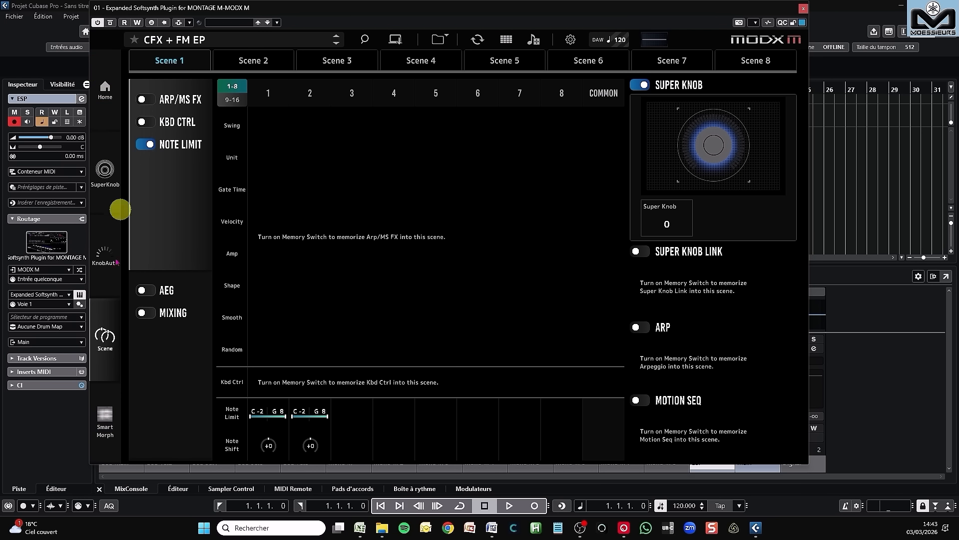
Step: Visit the Smart Morph page and return to the Home page with Part 1's knobs
left_click(105, 418)
left_click(114, 89)
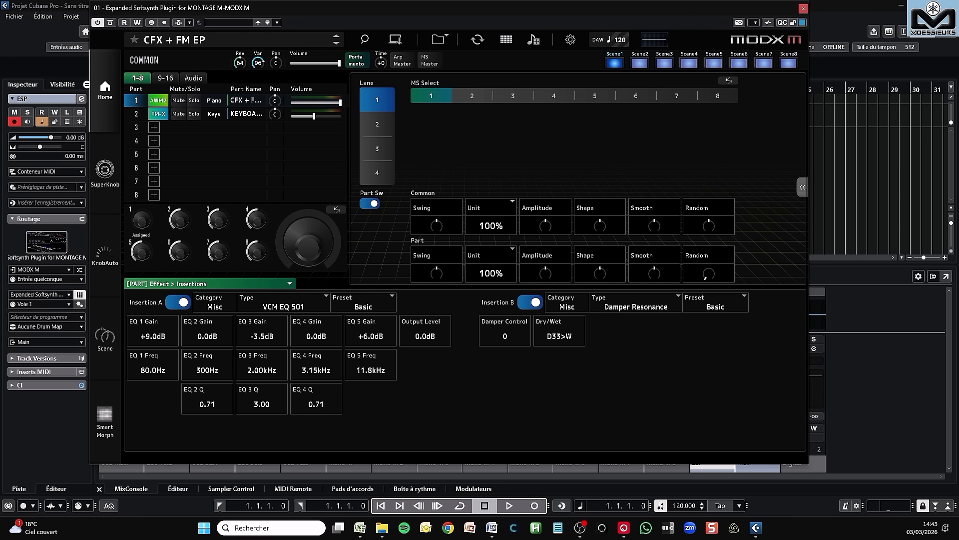
left_click(309, 240)
Step: Open Store As New Performance to view the naming option, cancel it and close the Store Performance dialog
left_click(395, 40)
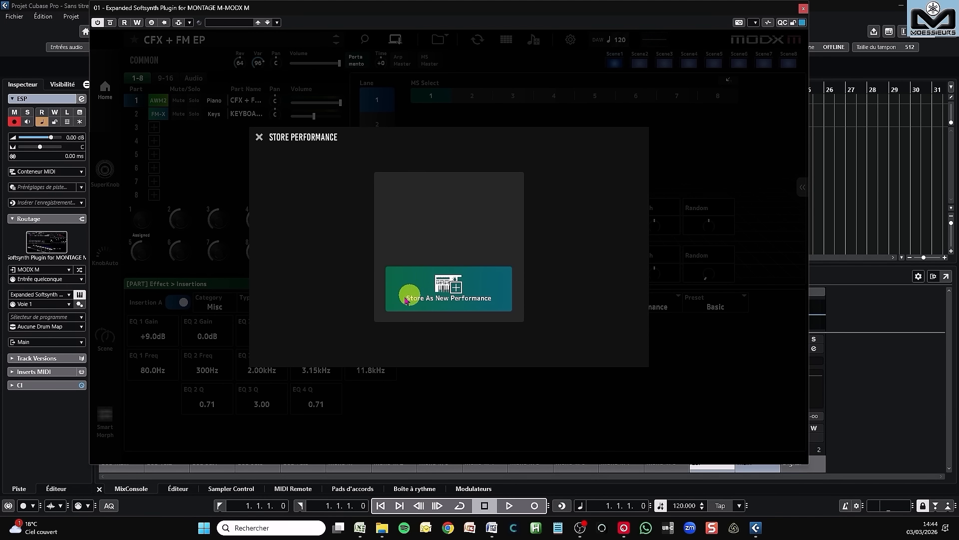
left_click(448, 298)
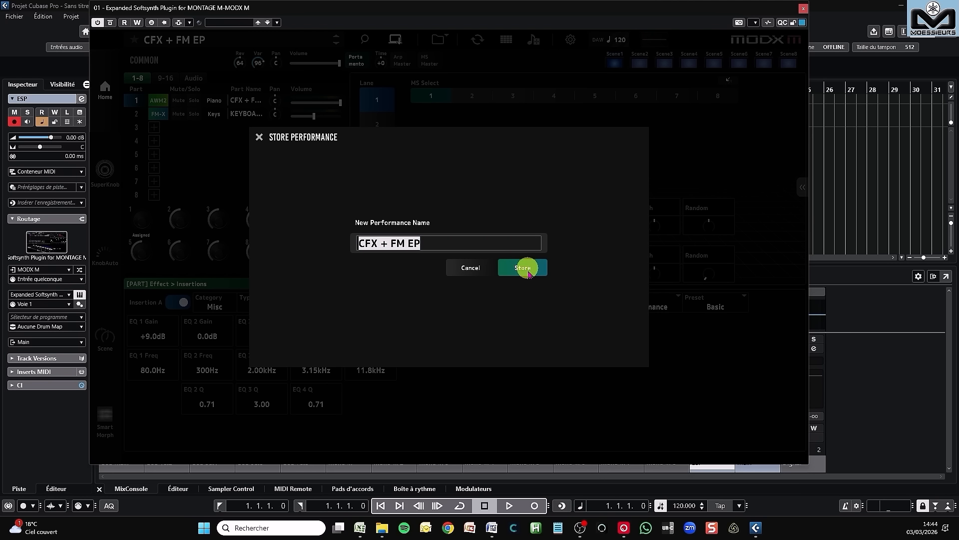
left_click(474, 270)
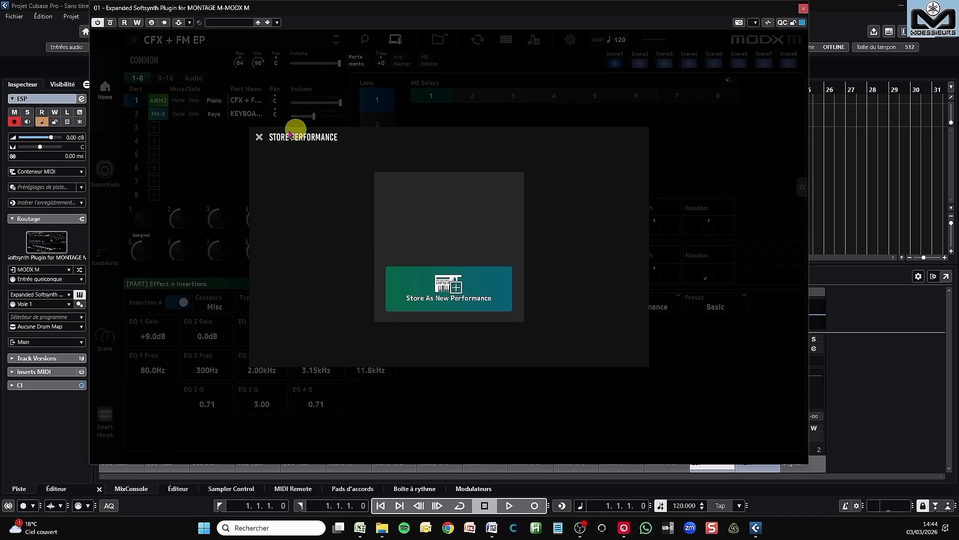
left_click(259, 138)
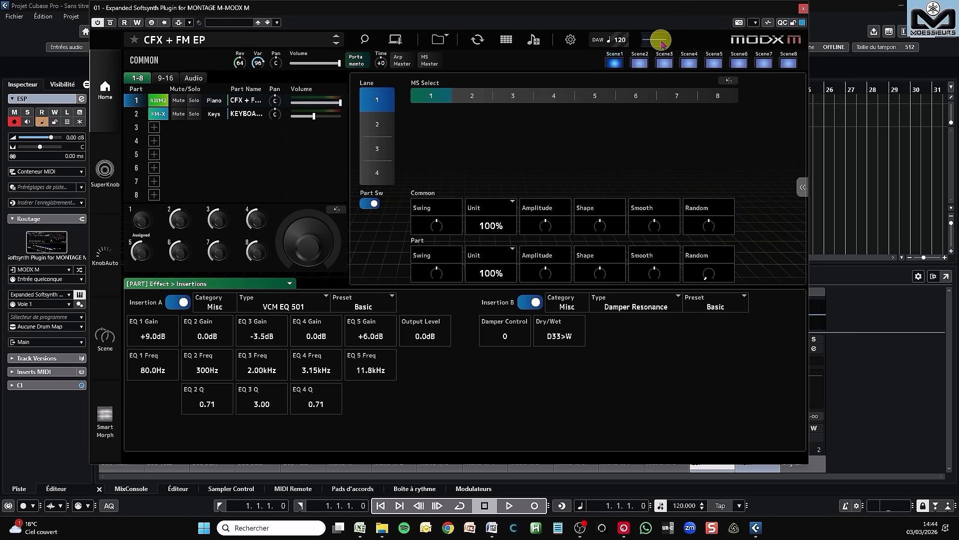
Step: Open the enlarged waveform display of the plugin's output
left_click(660, 42)
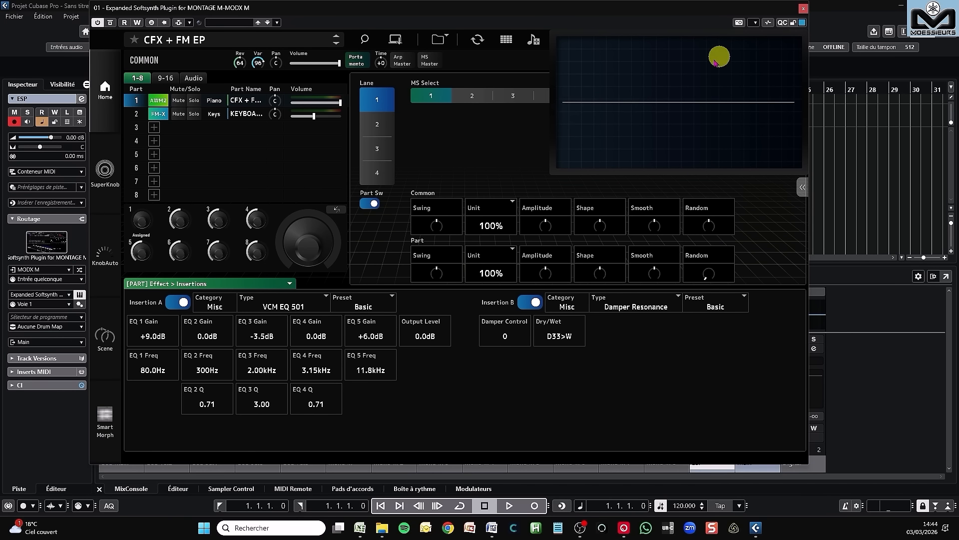
Step: Switch to the Common view, close the enlarged waveform display and reopen it
left_click(532, 59)
left_click(633, 68)
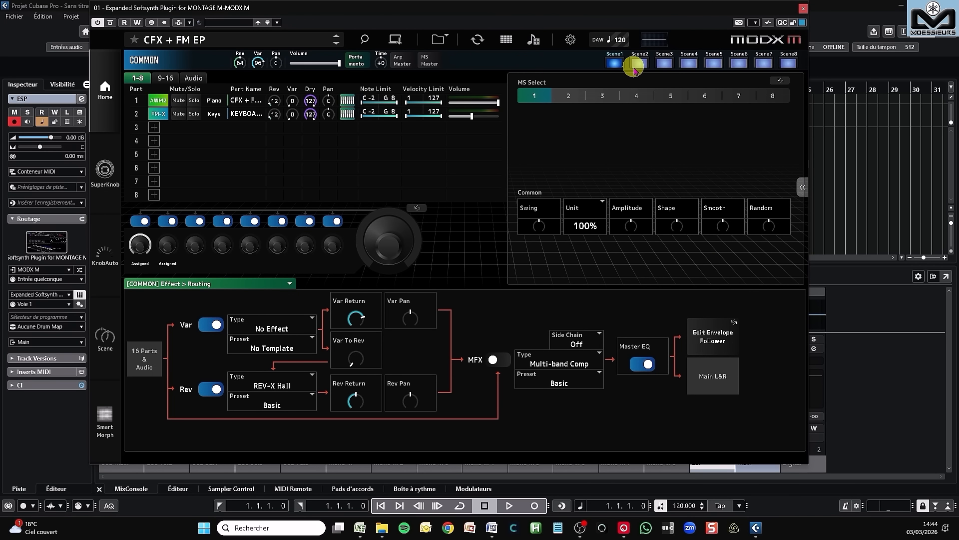
left_click(645, 39)
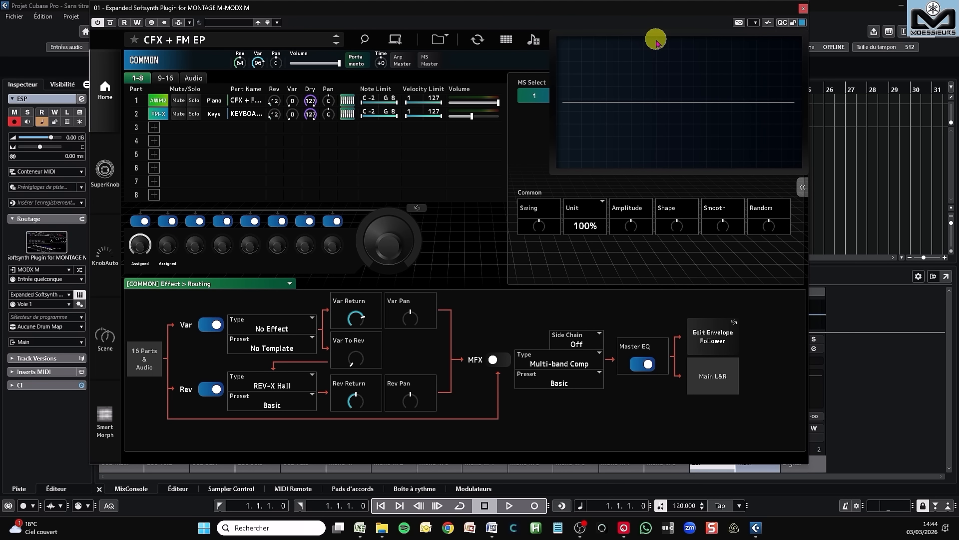
Step: Select Part 1 and show its Mod / Control > After Touch settings in the lower editing area
left_click(160, 100)
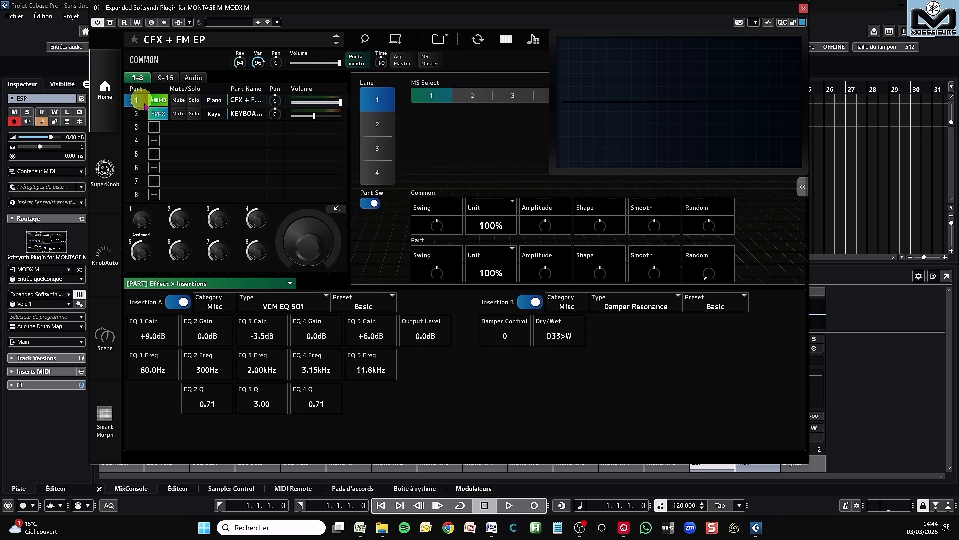
left_click(197, 283)
left_click(198, 399)
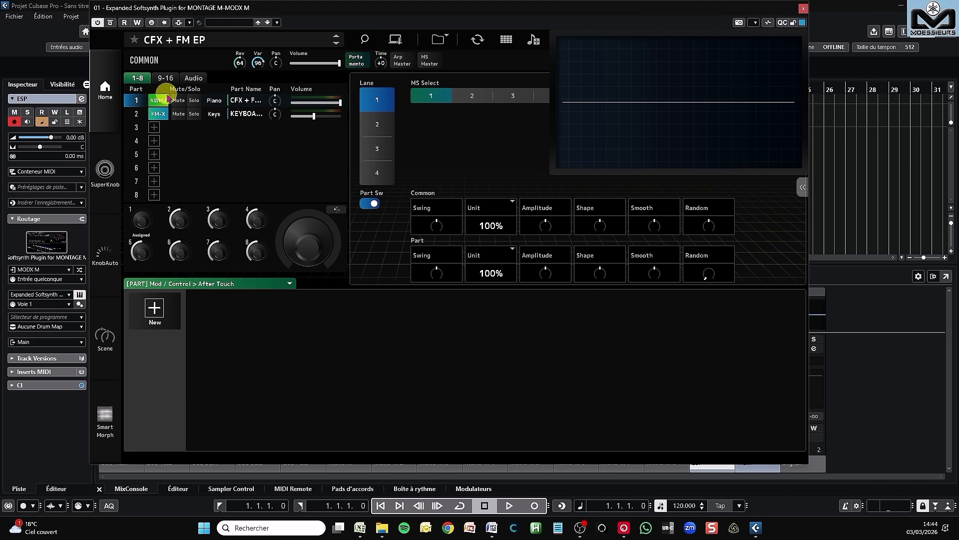
Step: Return to the Common view's effect routing and close the enlarged waveform display
left_click(144, 60)
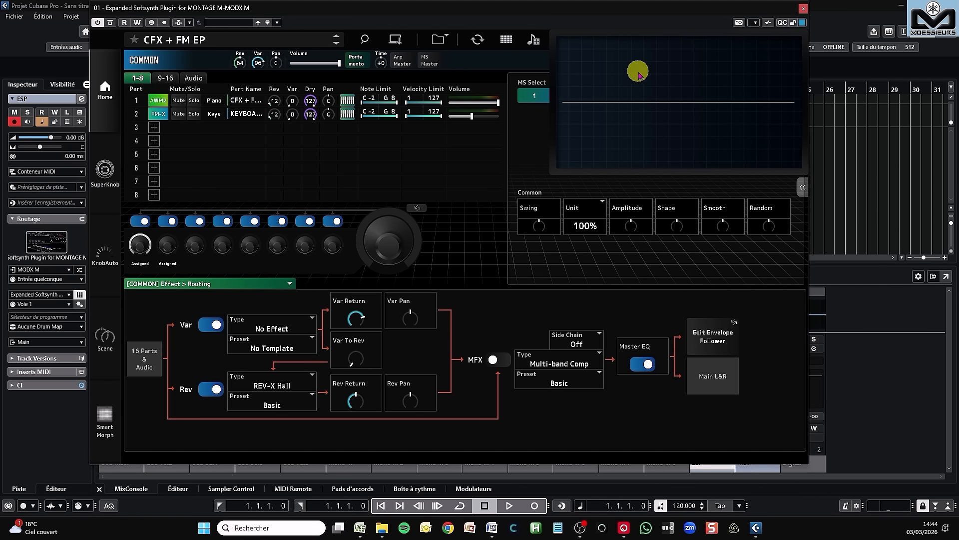
left_click(667, 74)
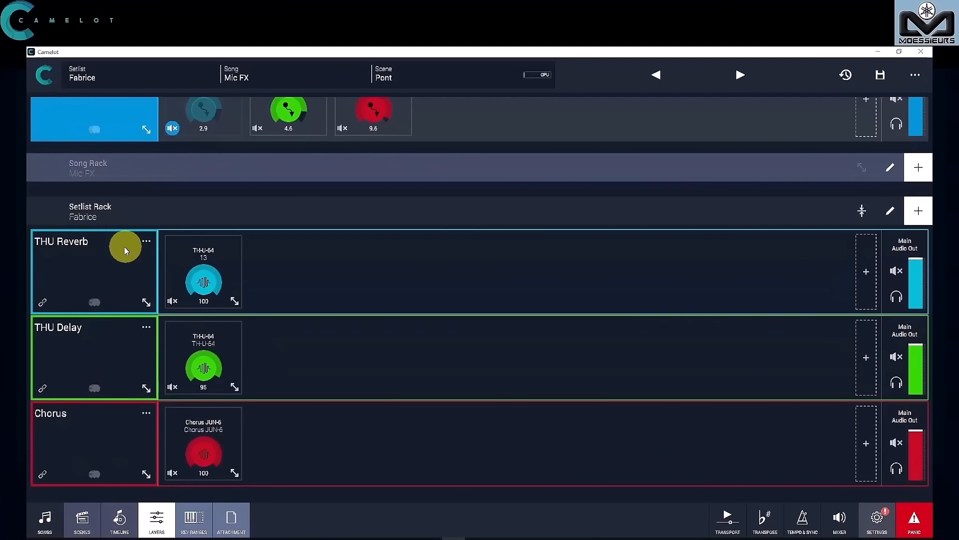
Step: In Camelot, open the TH-U-64 effect of the THU Reverb layer and reposition its plugin window over the layers
left_click(209, 252)
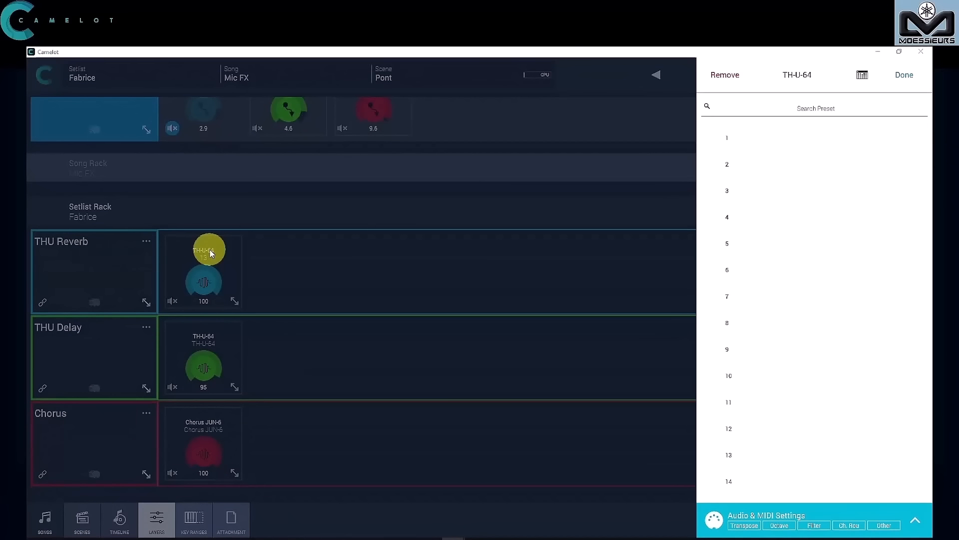
left_click_drag(0, 150, 623, 132)
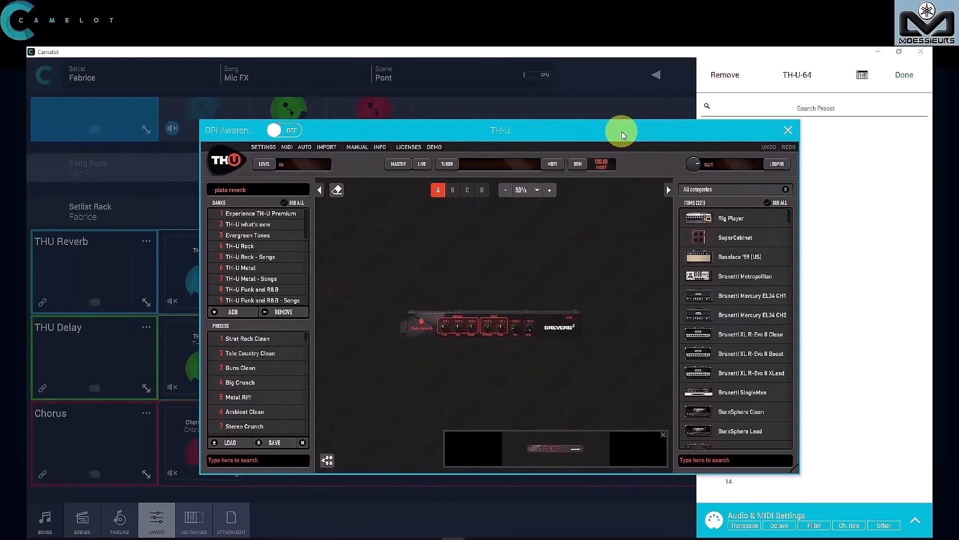